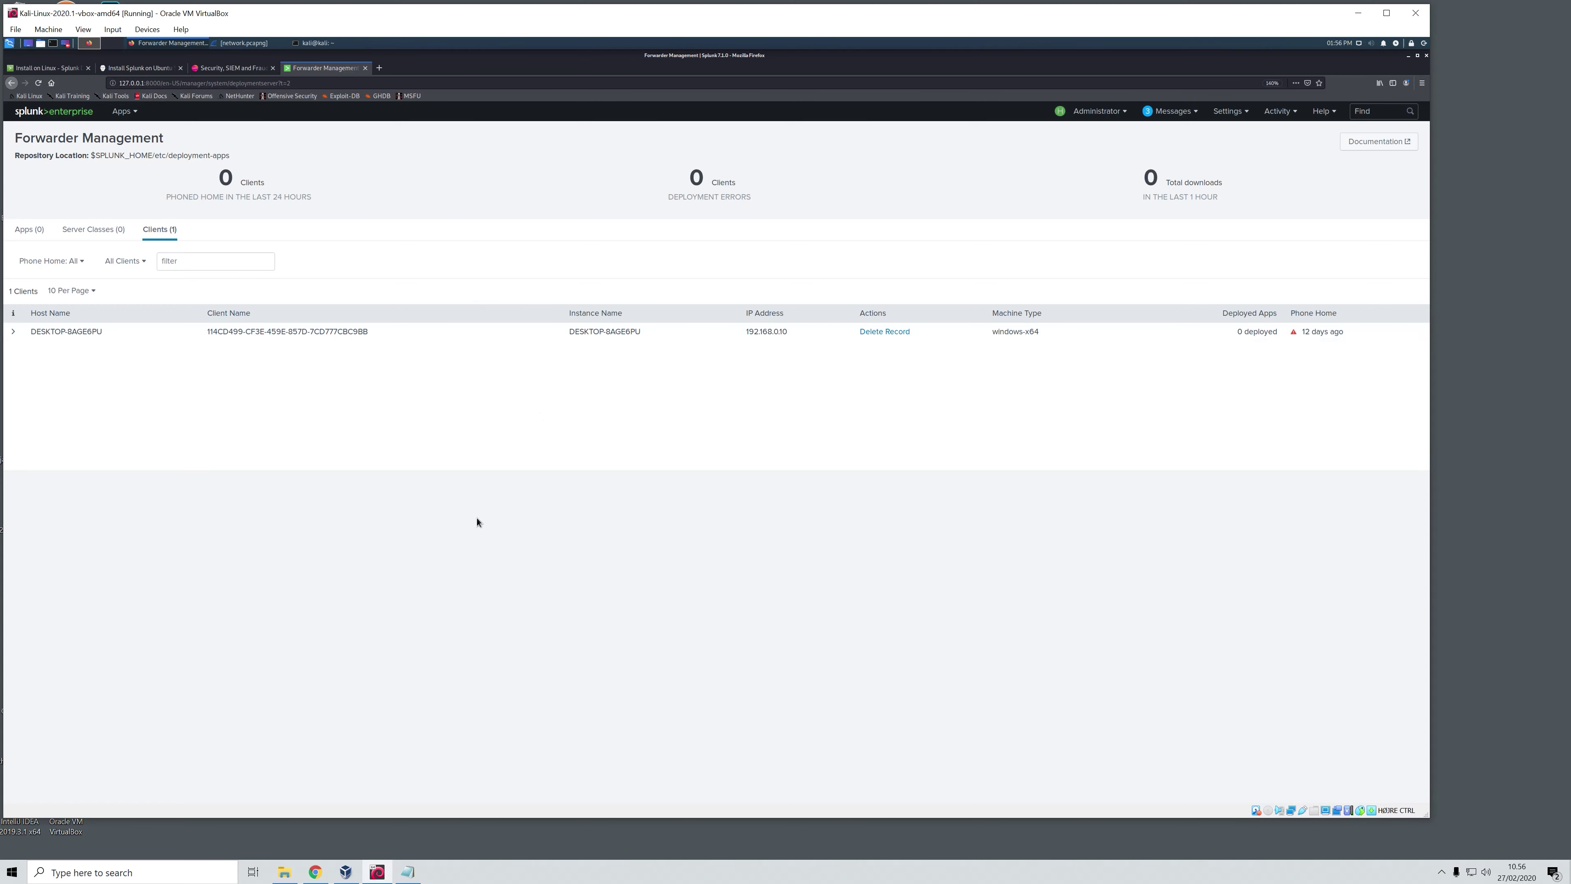
# Open the Universal Forwarder's etc\system\local configuration folder in File Explorer.
pyautogui.click(285, 873)
# Open inputs.conf in Notepad, making Notepad the default app for .conf files.
pyautogui.moveTo(675, 487); pyautogui.dragTo(556, 406)
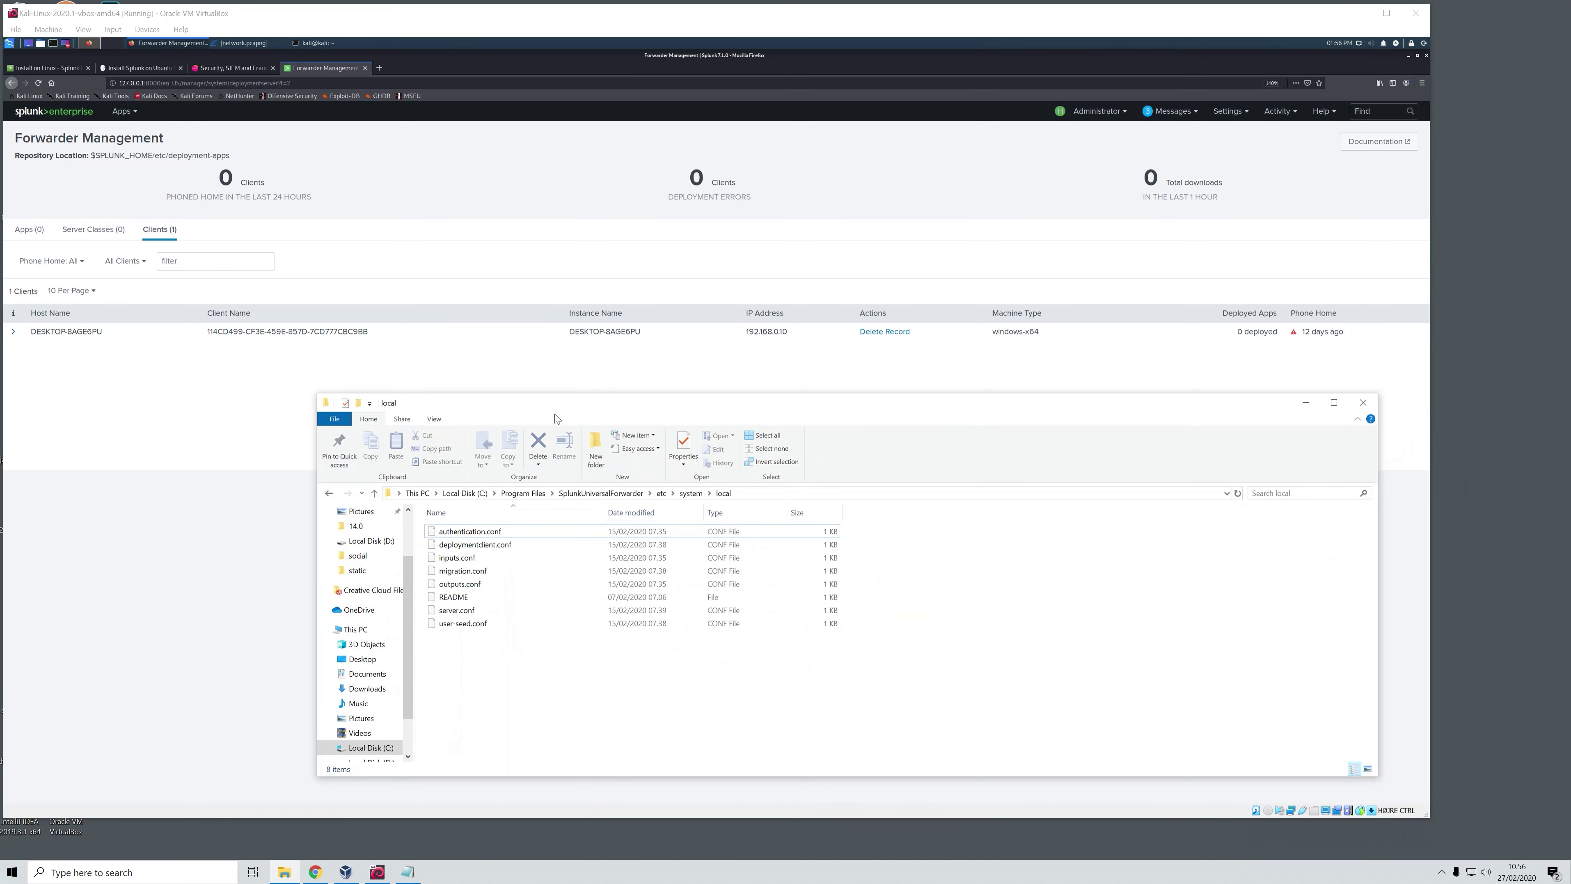
pyautogui.click(573, 644)
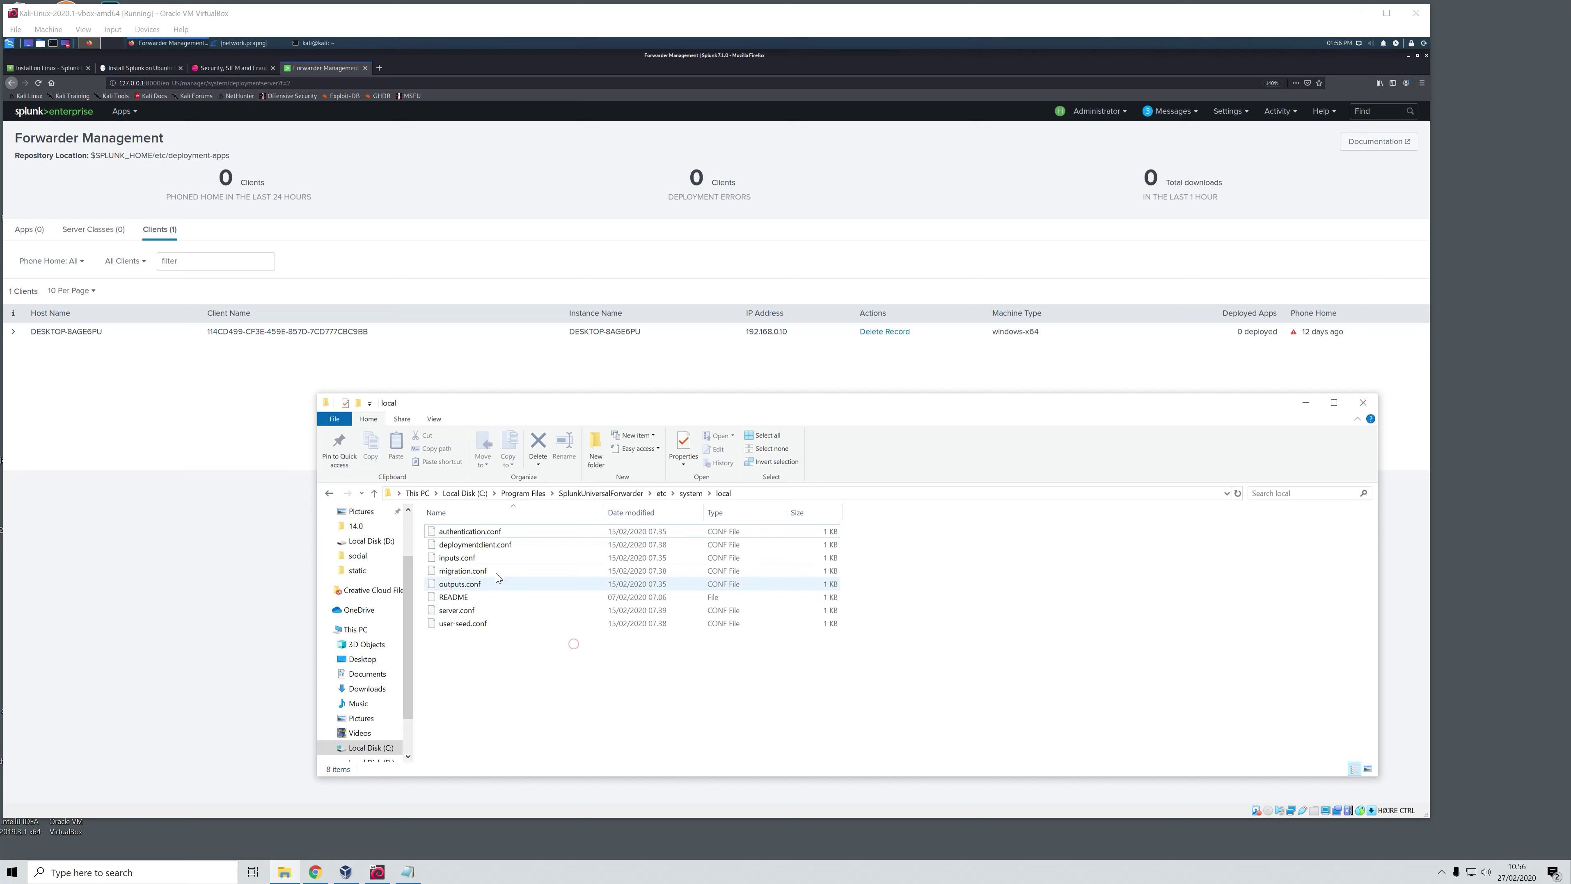
pyautogui.rightClick(469, 557)
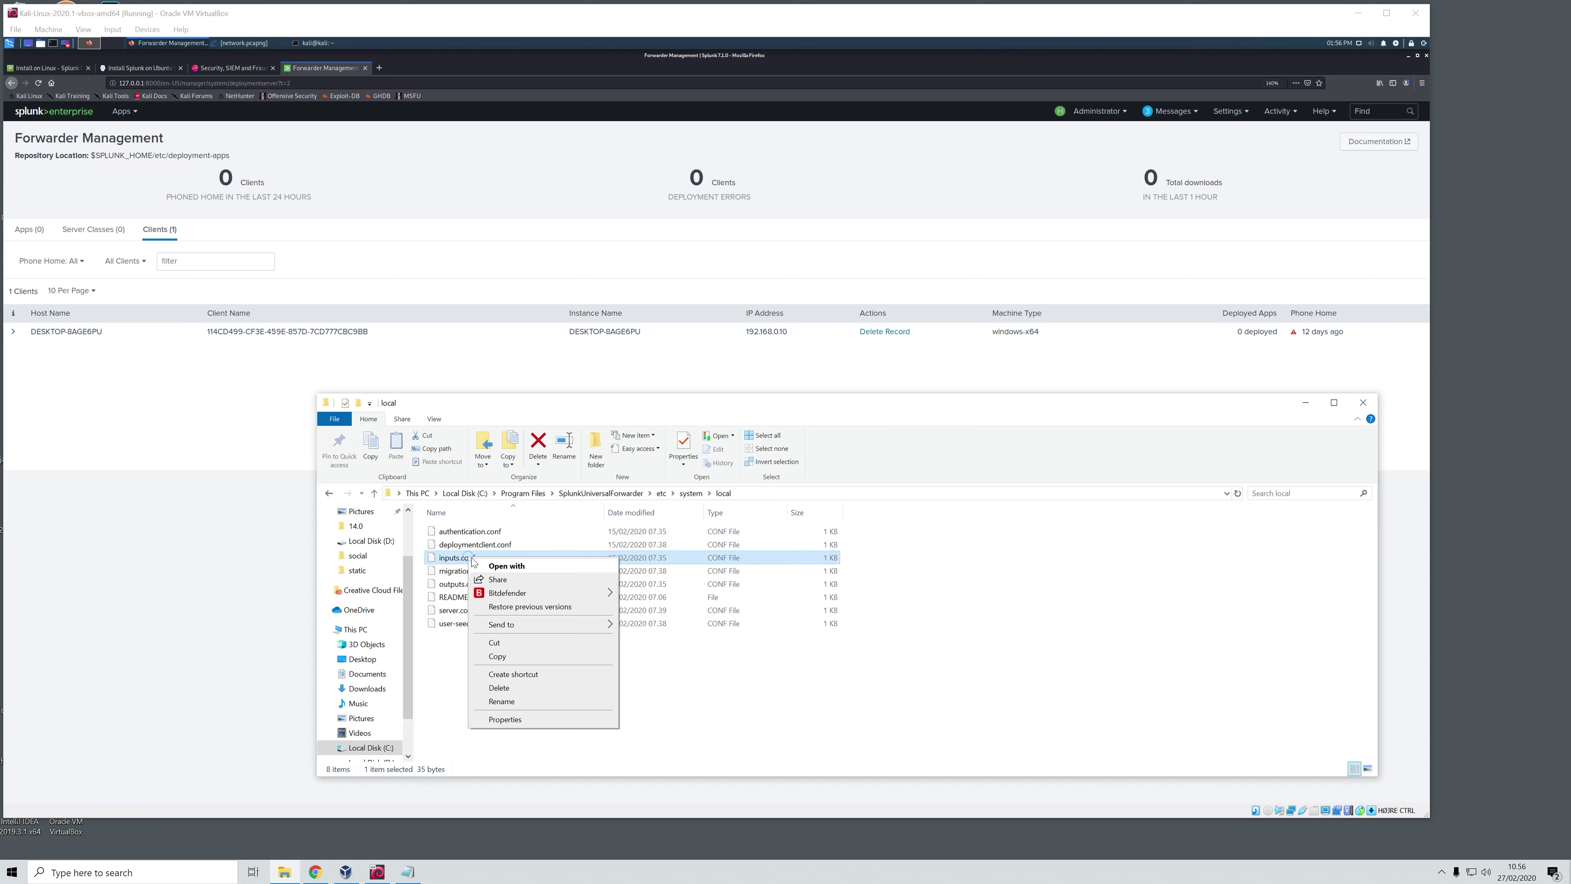
pyautogui.click(503, 566)
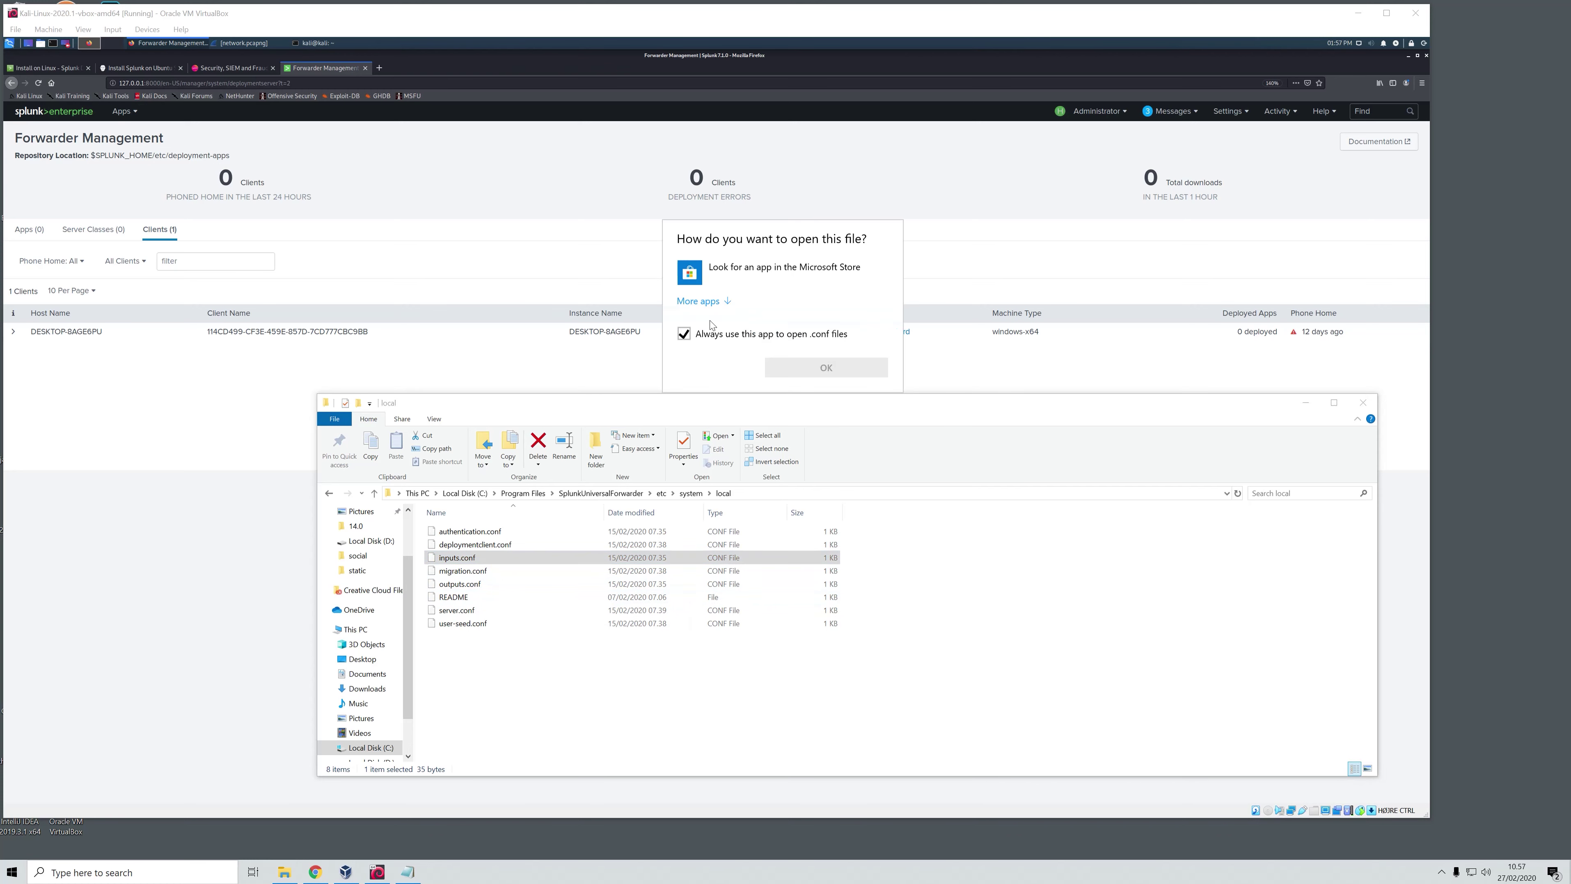
pyautogui.click(703, 301)
pyautogui.click(752, 400)
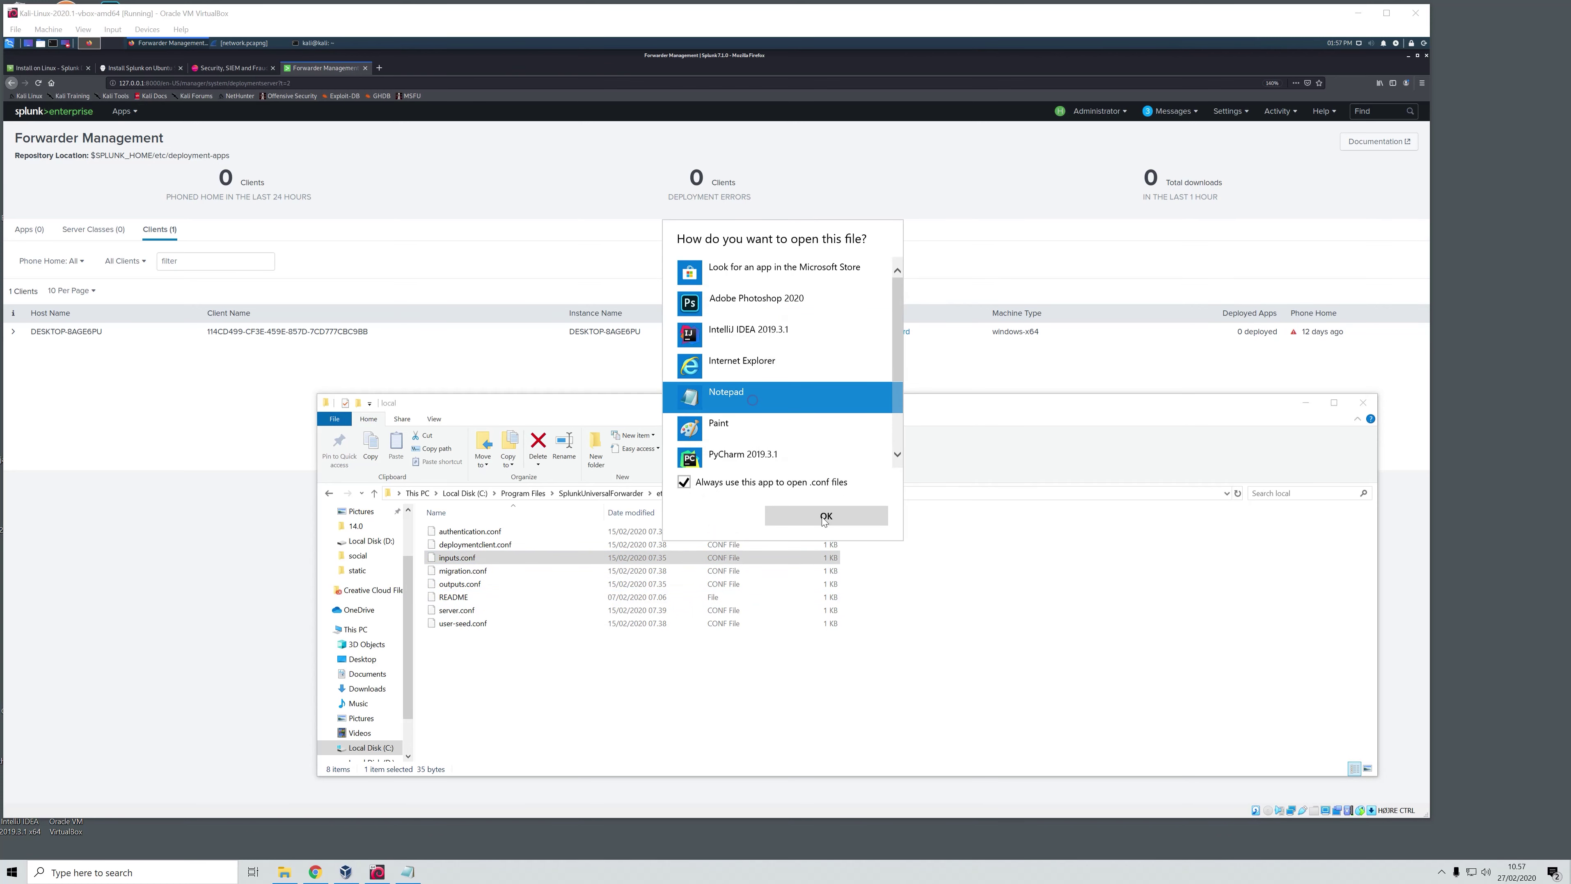
pyautogui.click(825, 516)
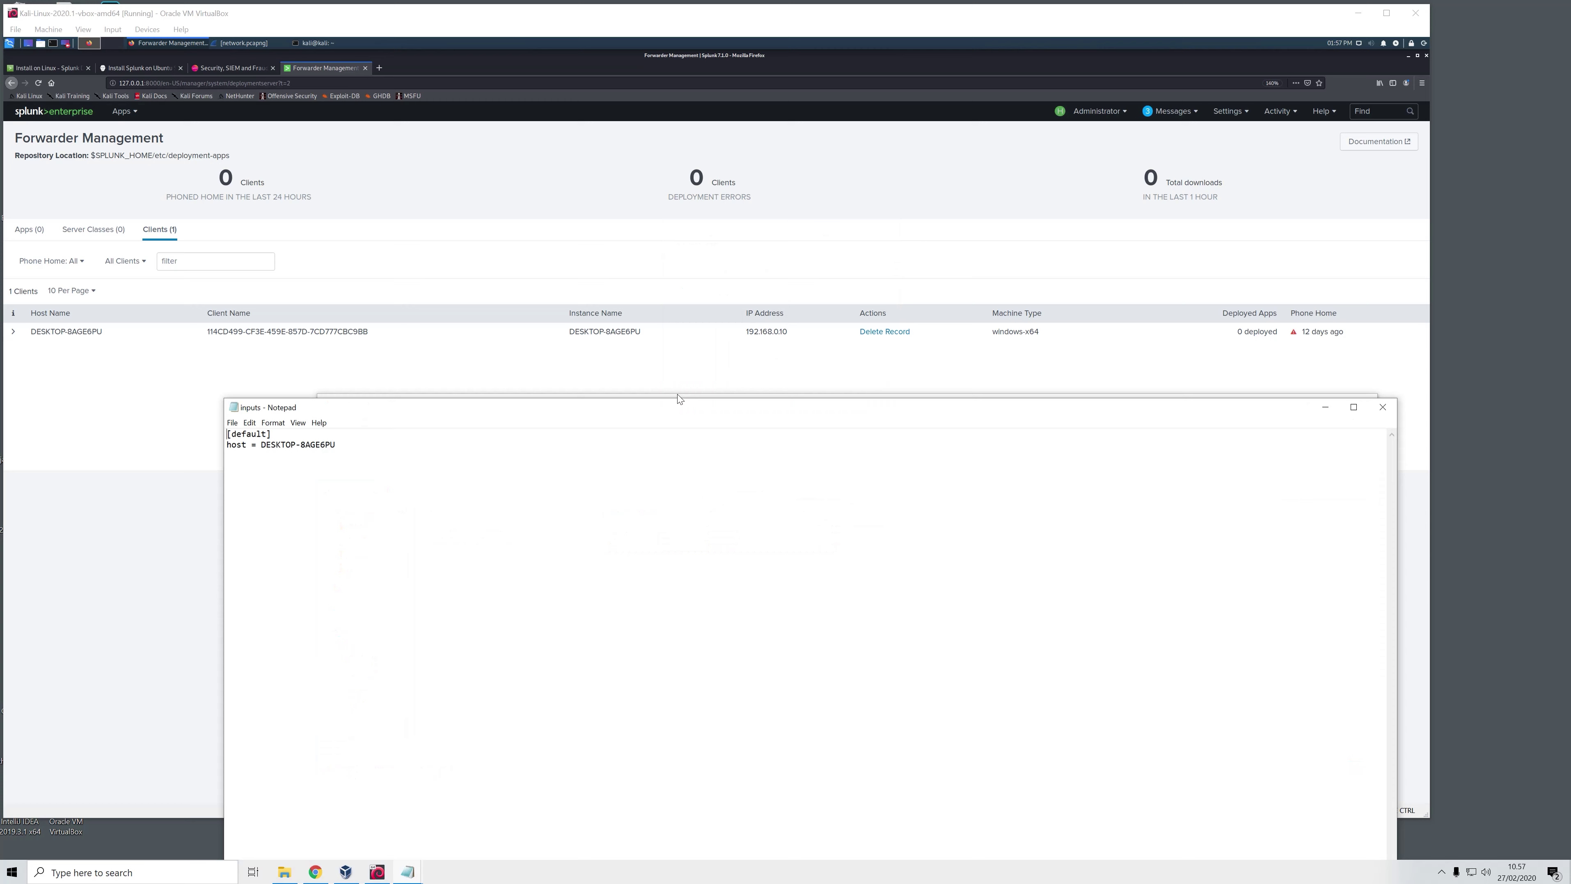
# Add two blank lines below the host line in inputs.conf.
pyautogui.moveTo(540, 408); pyautogui.dragTo(584, 188)
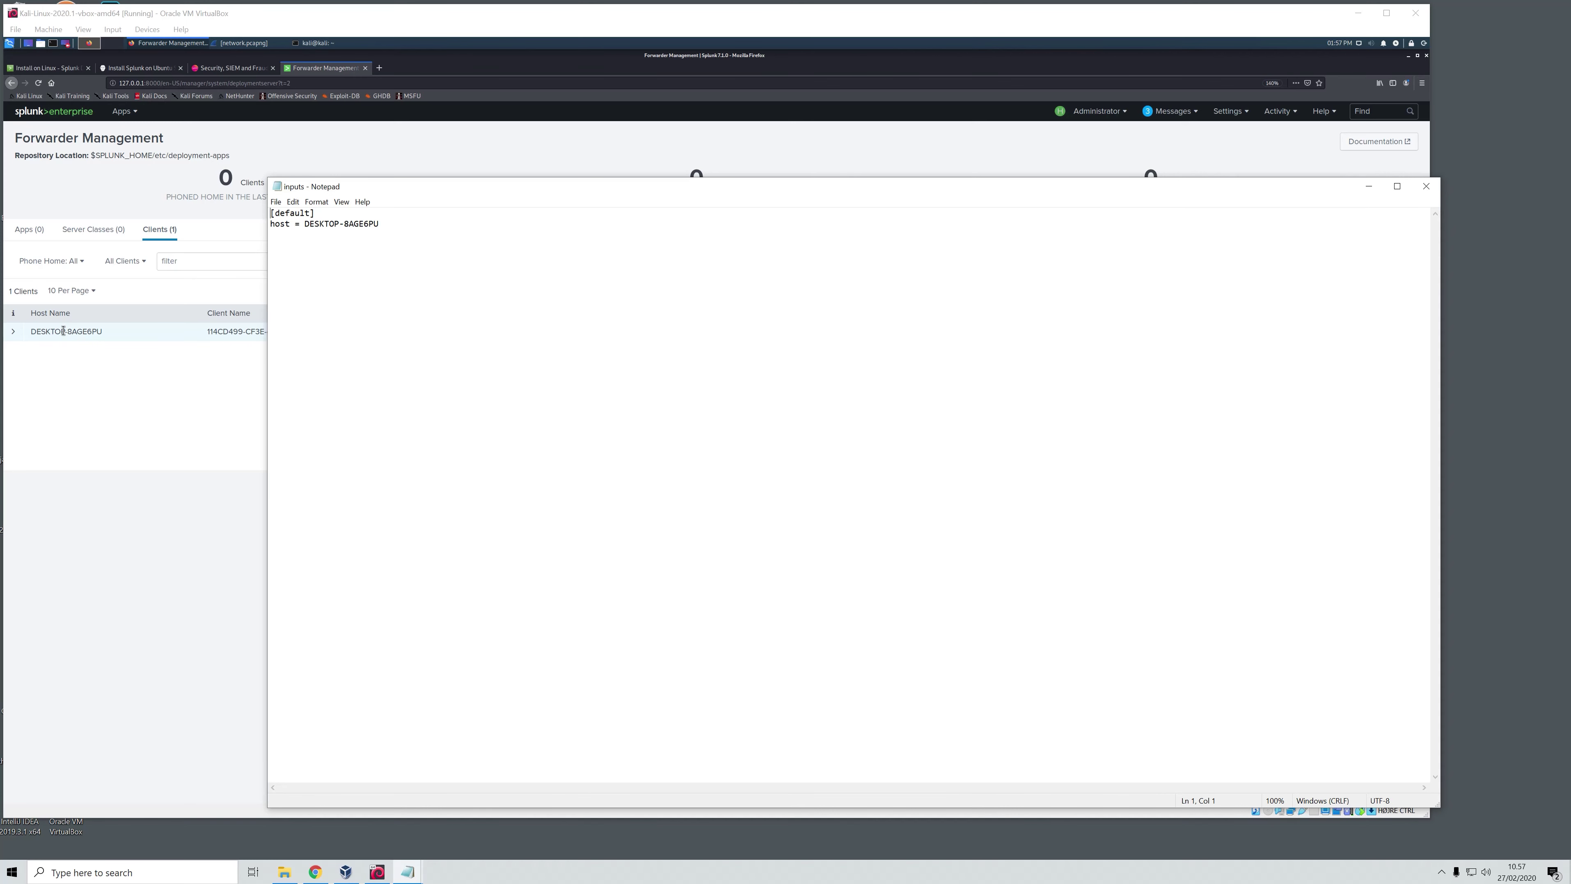
pyautogui.click(395, 224)
pyautogui.press('Return')
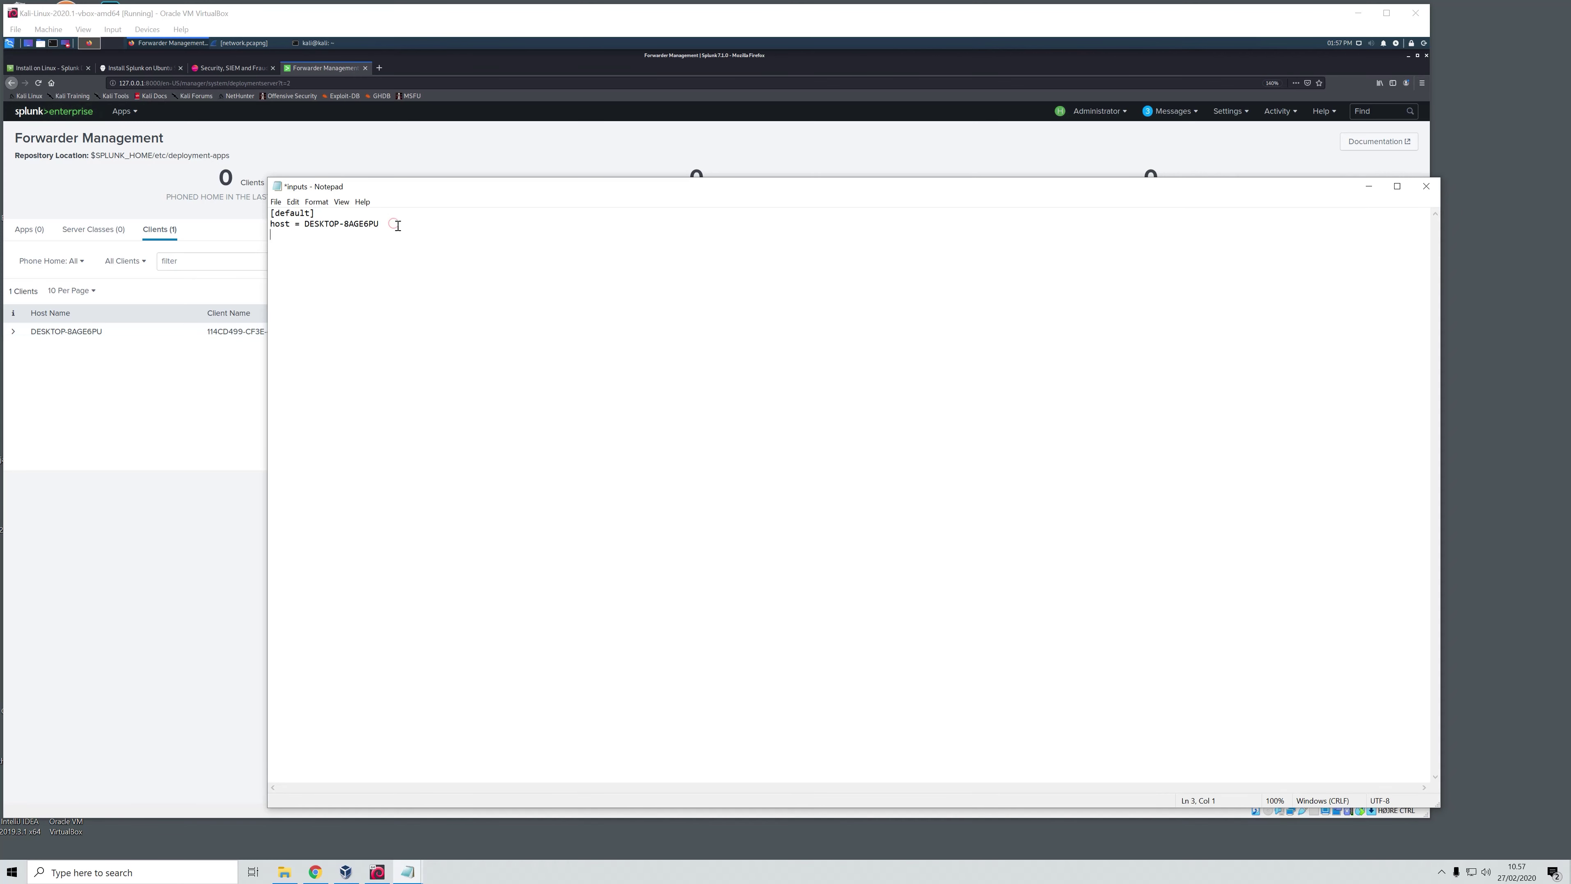
pyautogui.press('Return')
# Copy the three-line Documents\log monitor stanza from the Untitled note.
pyautogui.moveTo(415, 867)
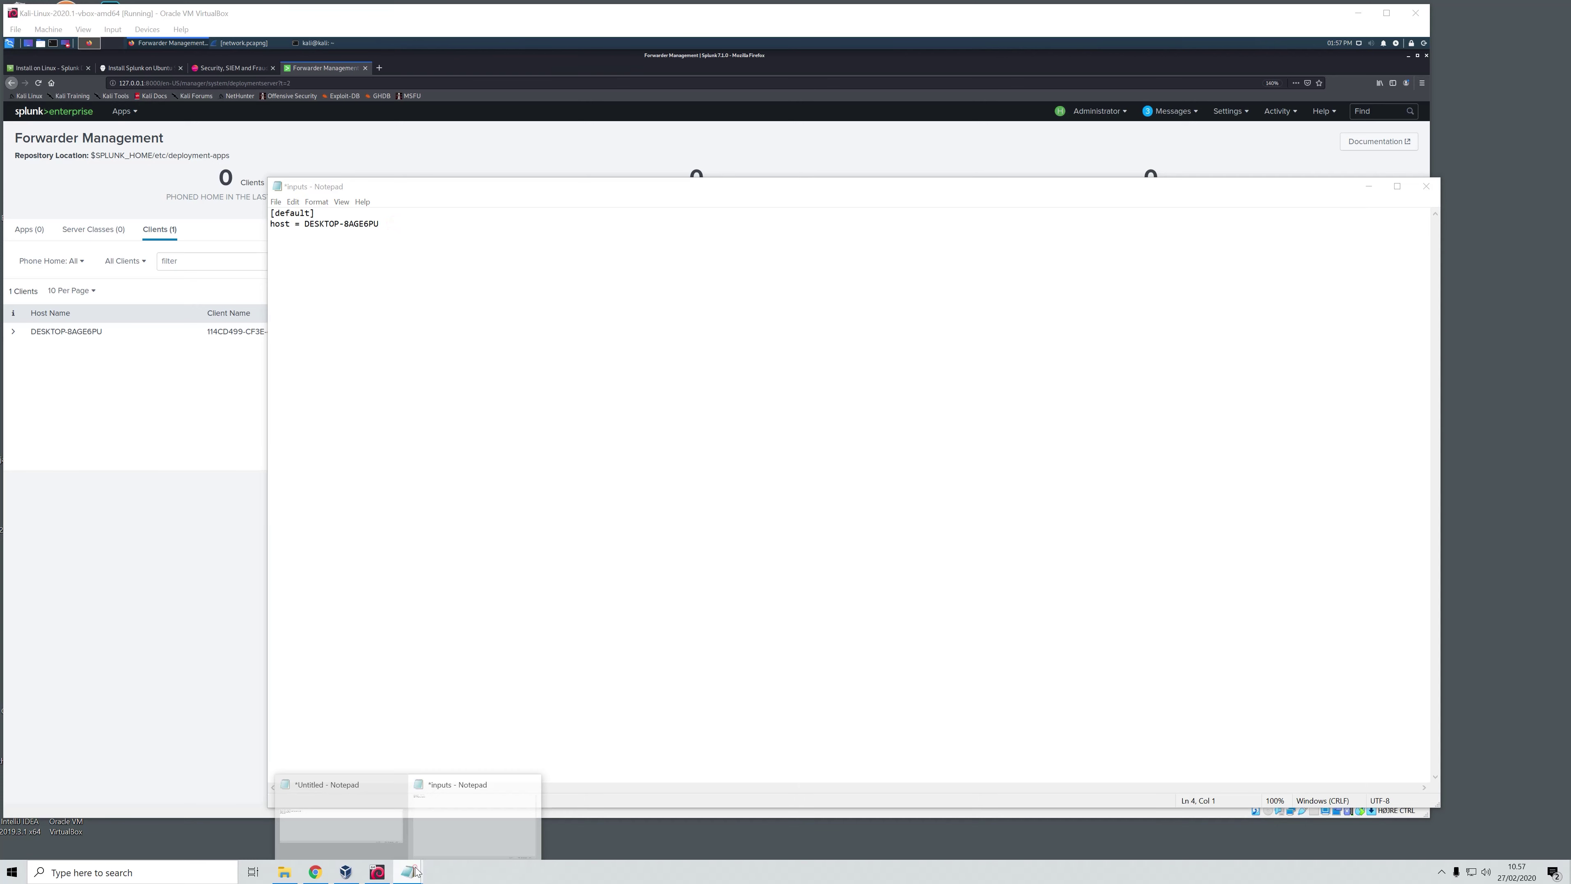
pyautogui.click(463, 822)
pyautogui.click(417, 879)
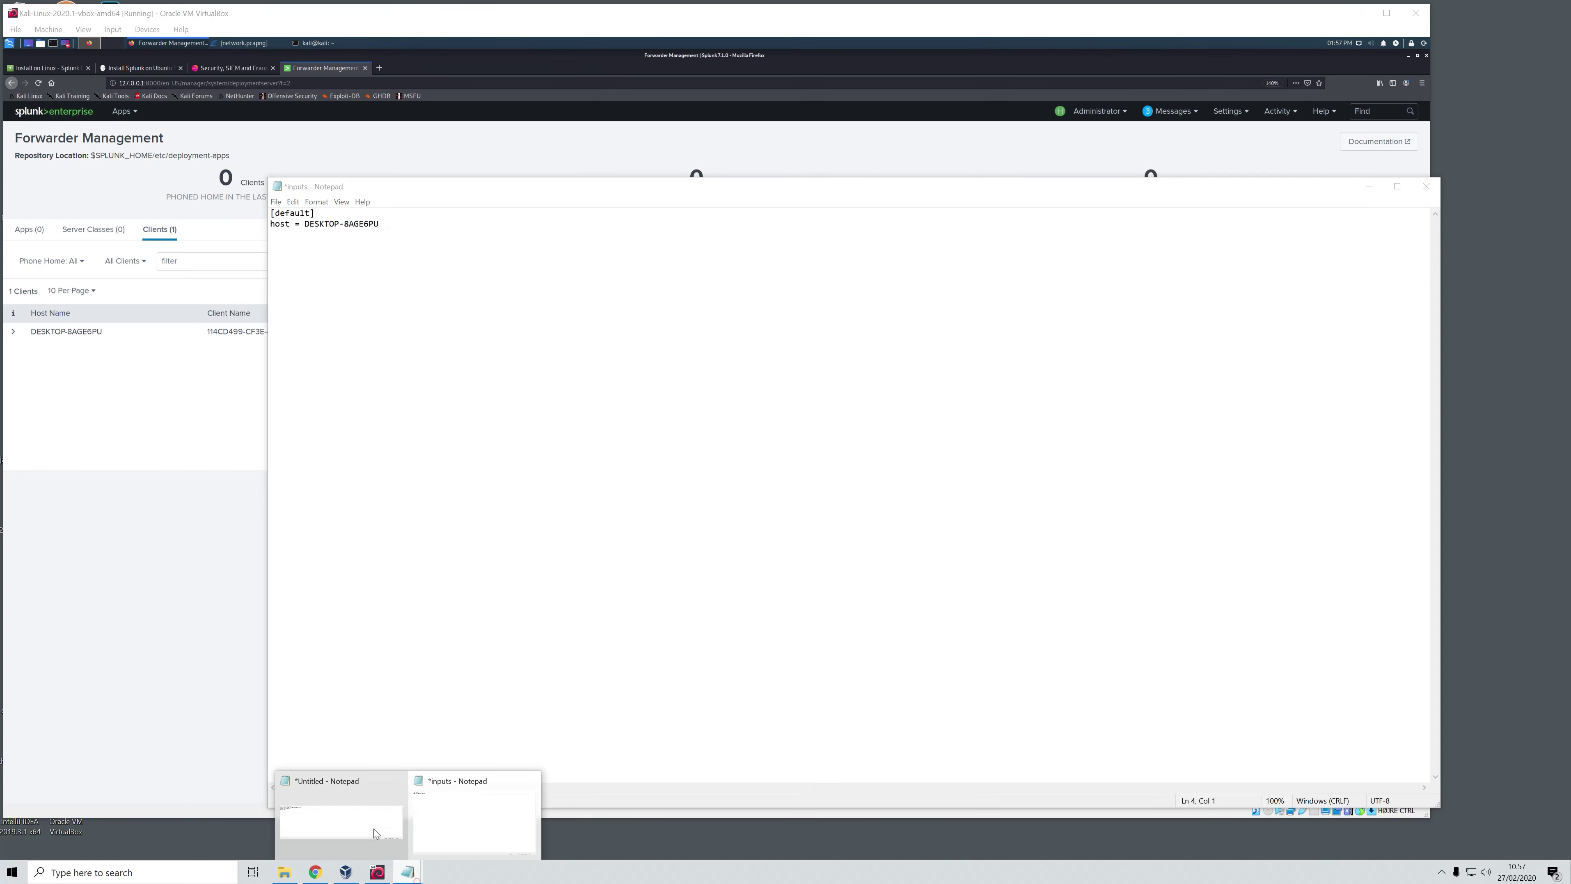
pyautogui.click(375, 833)
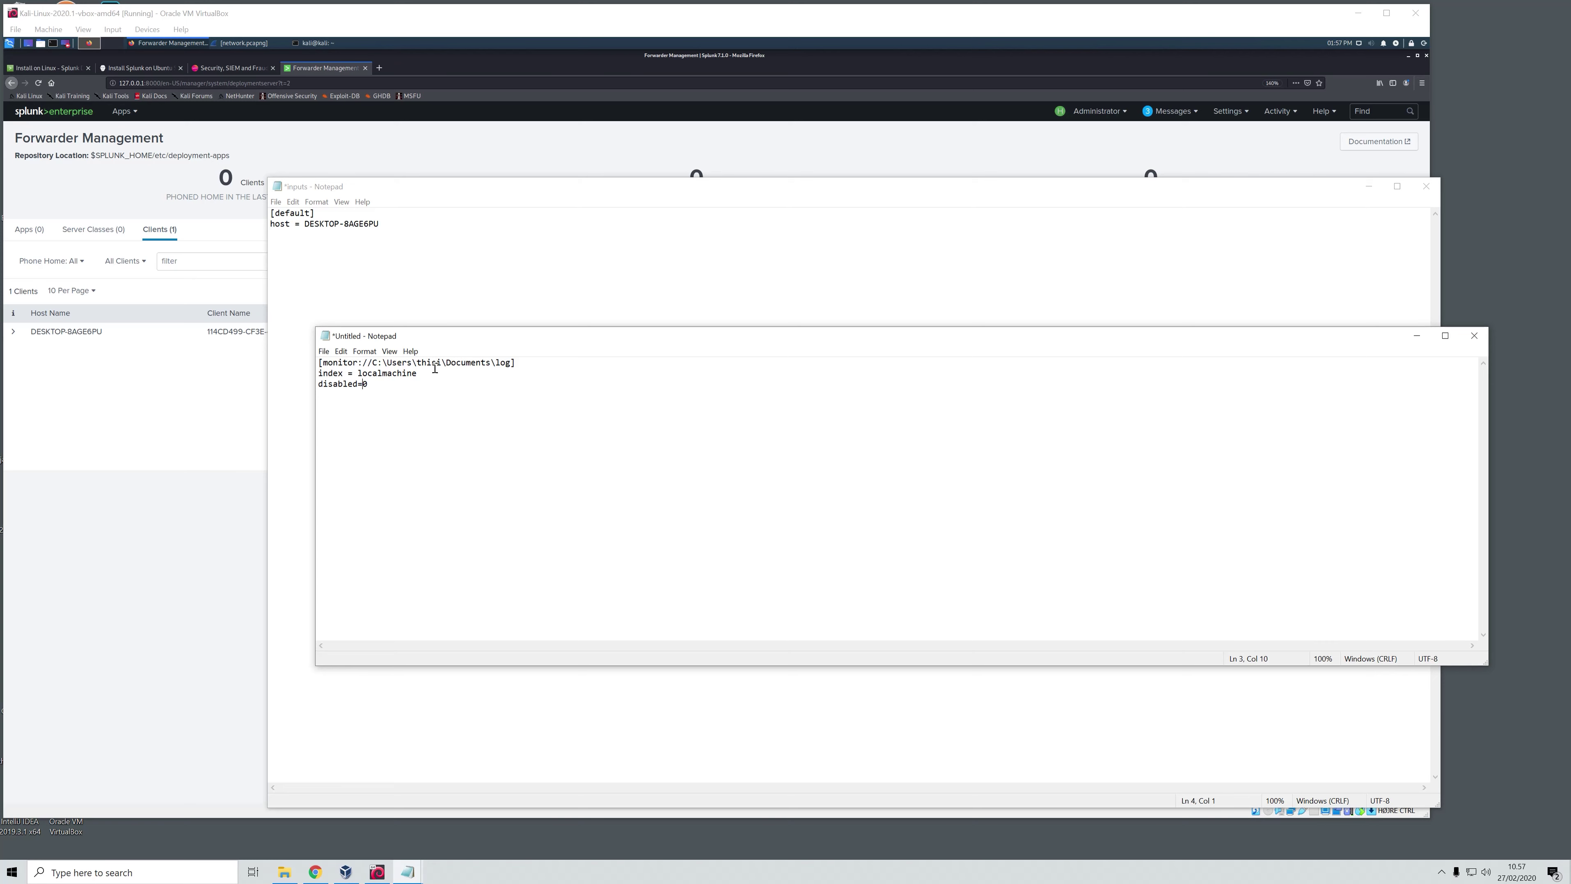
pyautogui.moveTo(511, 362); pyautogui.dragTo(496, 363)
pyautogui.click(490, 364)
pyautogui.doubleClick(446, 364)
pyautogui.click(492, 363)
pyautogui.moveTo(392, 387); pyautogui.dragTo(323, 316)
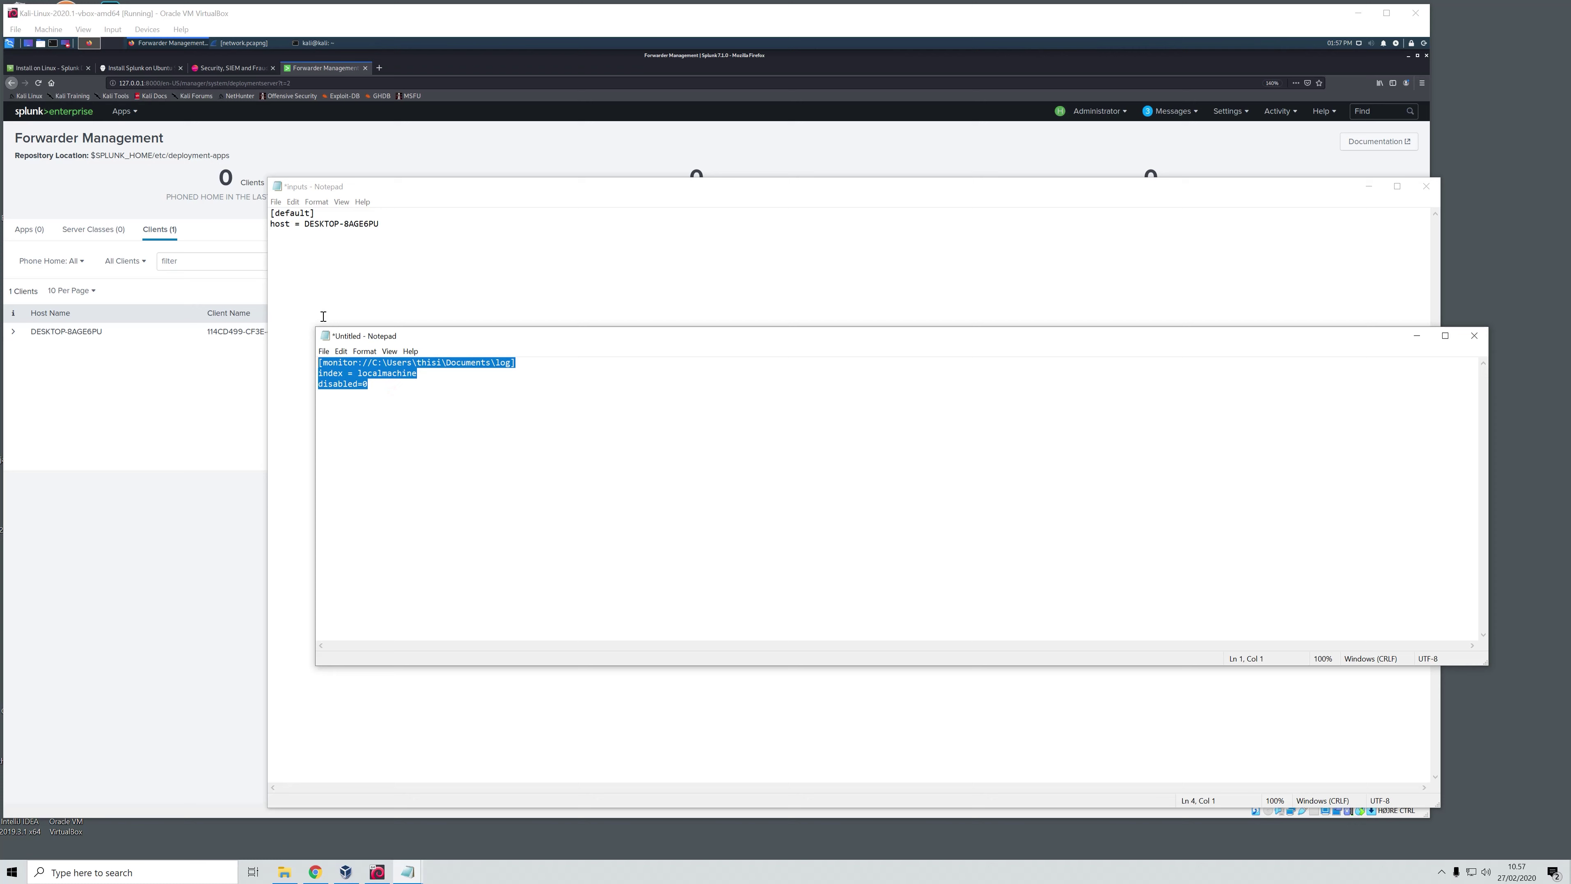
pyautogui.hotkey('ctrl', 'c')
# Paste the monitor stanza with index = localmachine into inputs.conf and save it.
pyautogui.click(301, 266)
pyautogui.hotkey('ctrl', 'v')
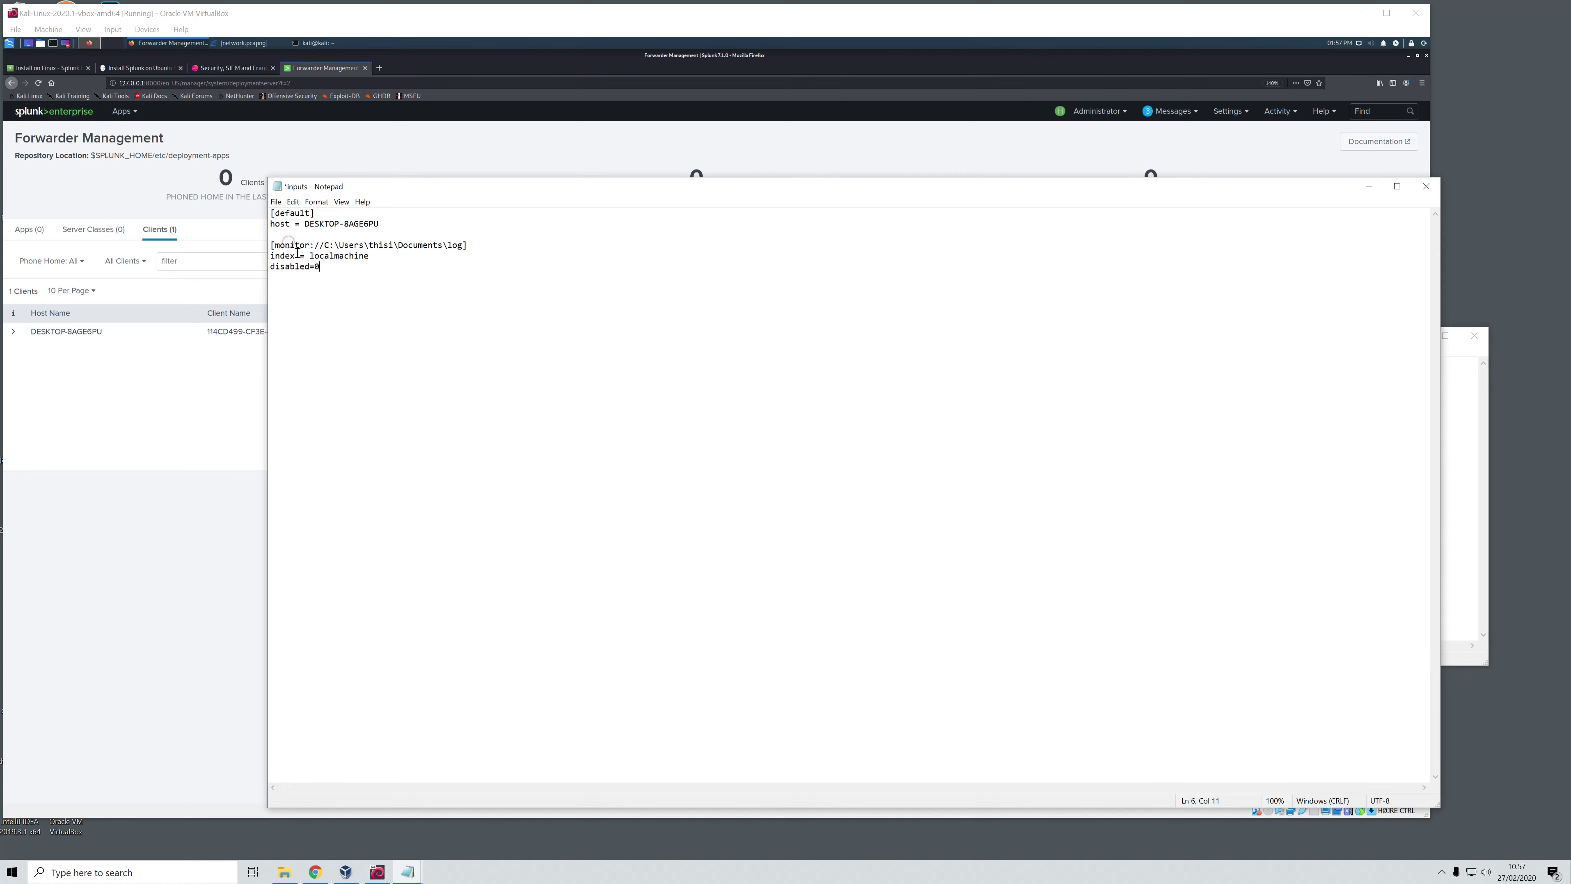
pyautogui.click(300, 256)
pyautogui.moveTo(310, 256); pyautogui.dragTo(372, 256)
pyautogui.click(361, 256)
pyautogui.click(332, 256)
pyautogui.click(276, 202)
pyautogui.click(306, 254)
# Close inputs.conf, reopen it to verify the saved stanza, and minimise the Untitled note.
pyautogui.click(1426, 186)
pyautogui.click(758, 693)
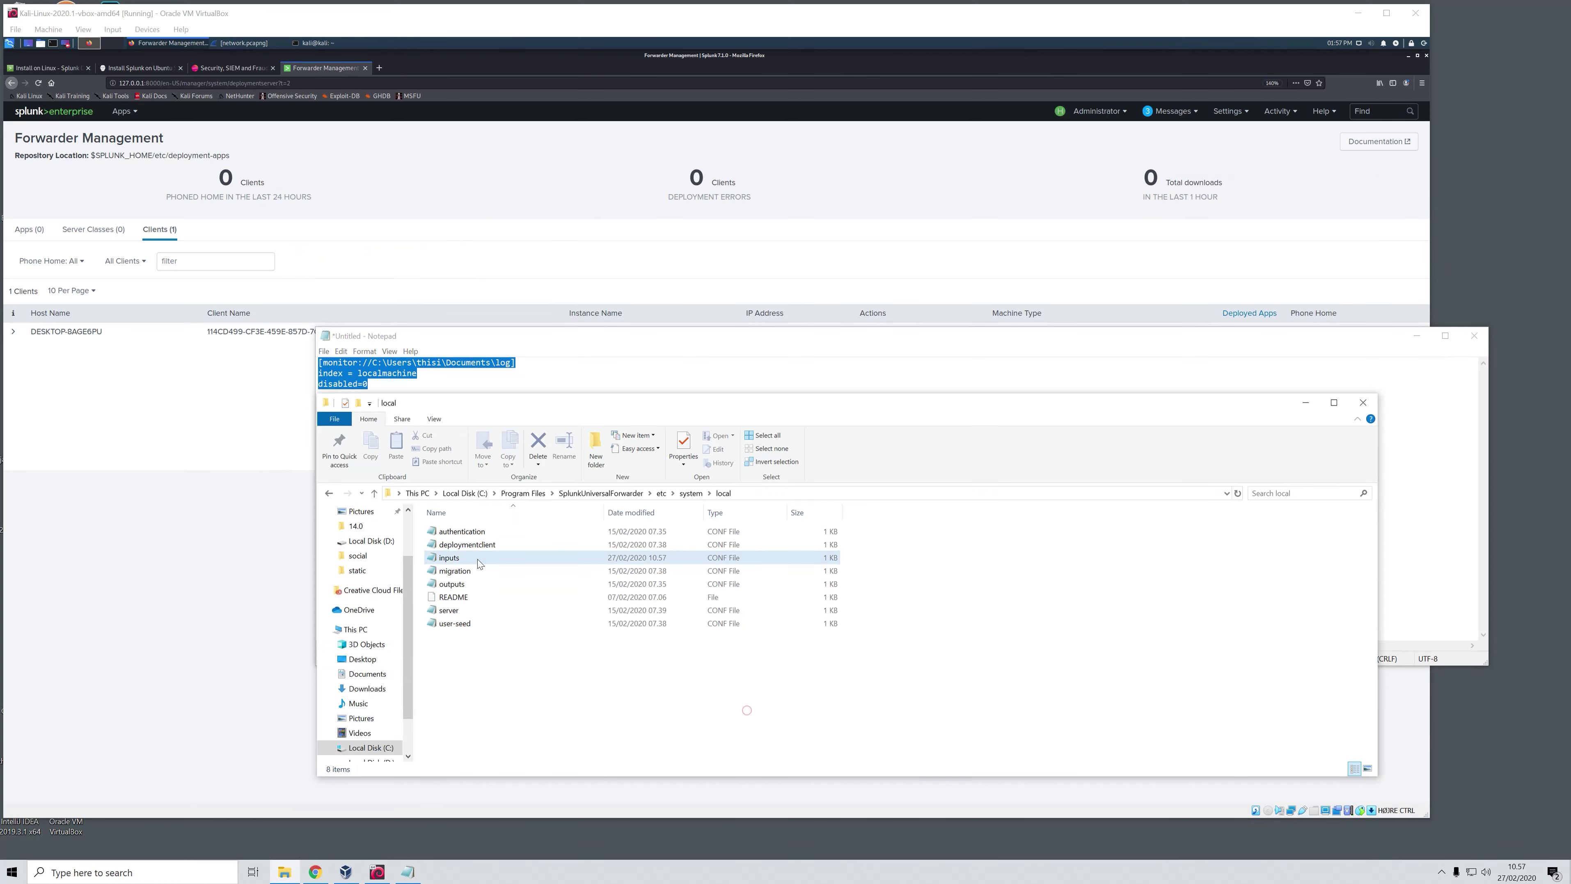
pyautogui.rightClick(456, 560)
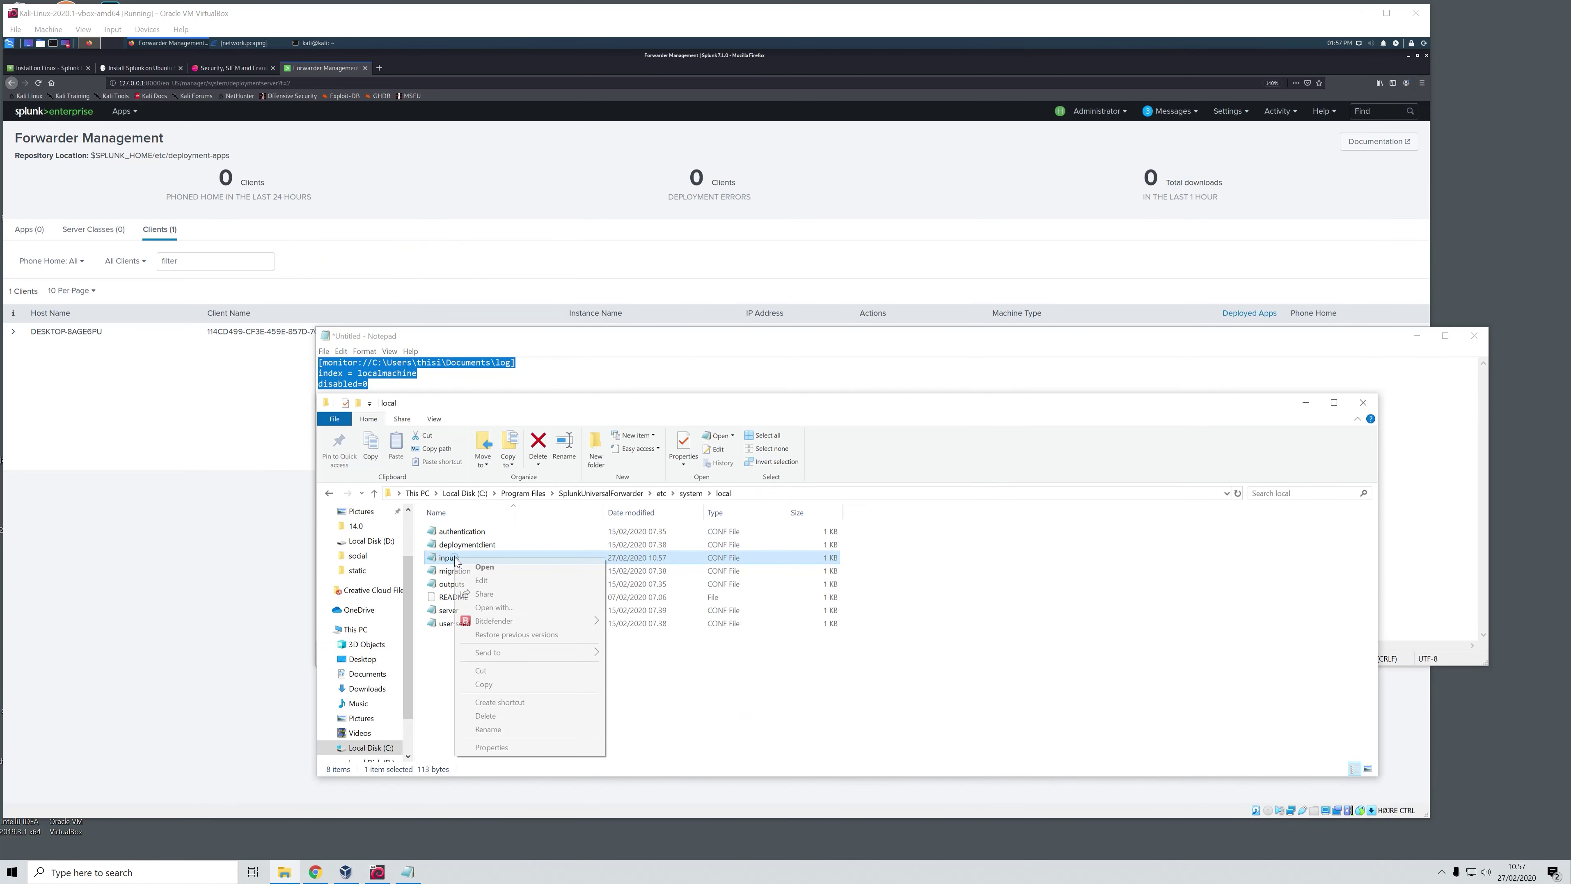
pyautogui.click(497, 568)
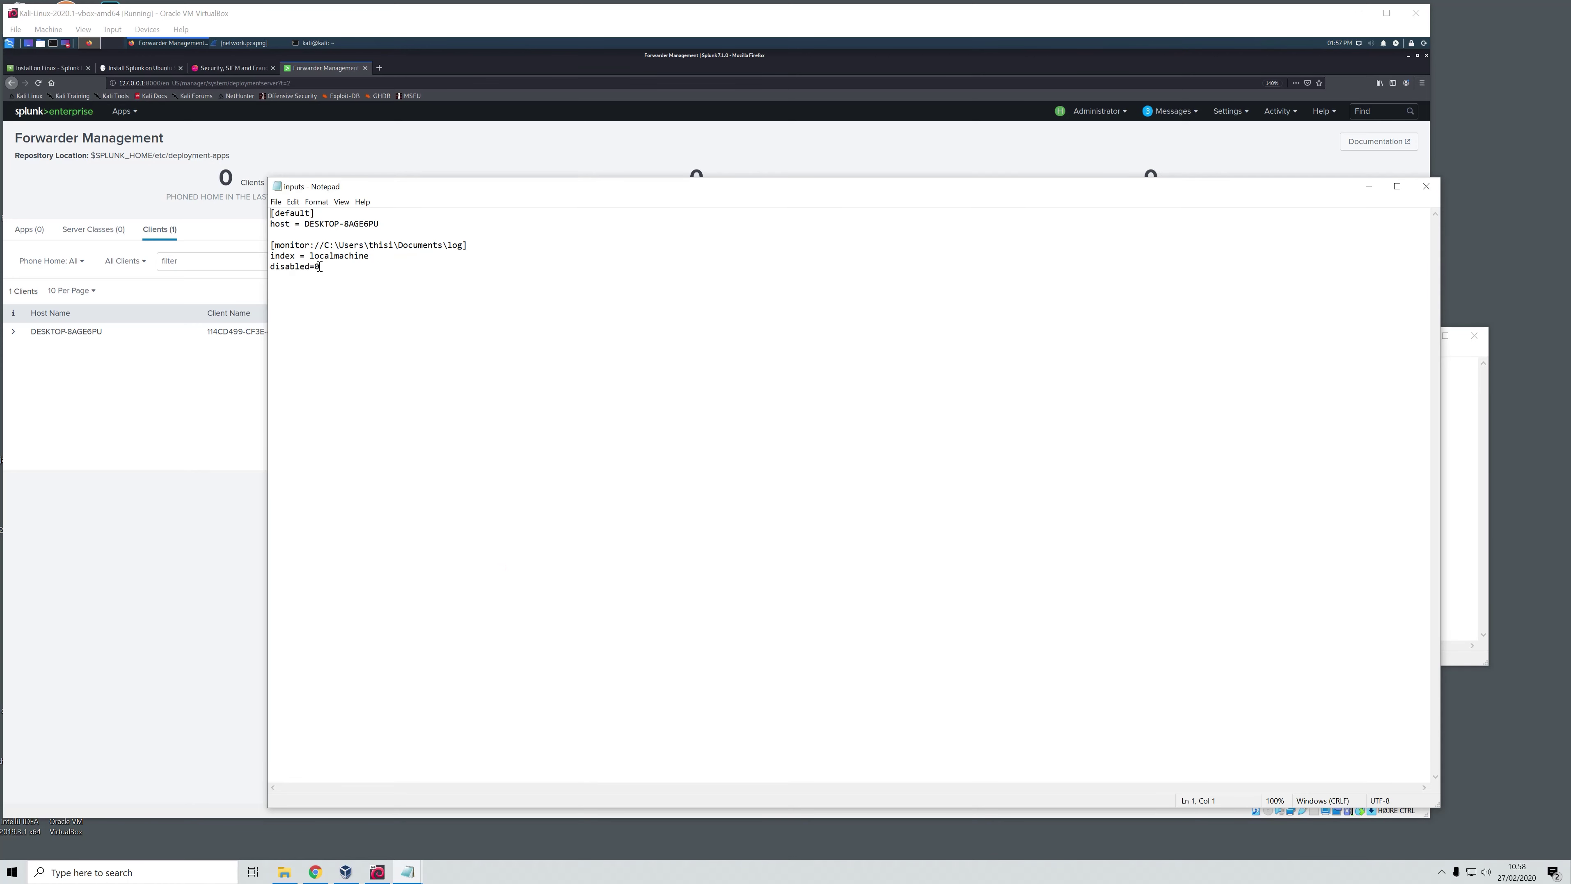
pyautogui.click(1426, 187)
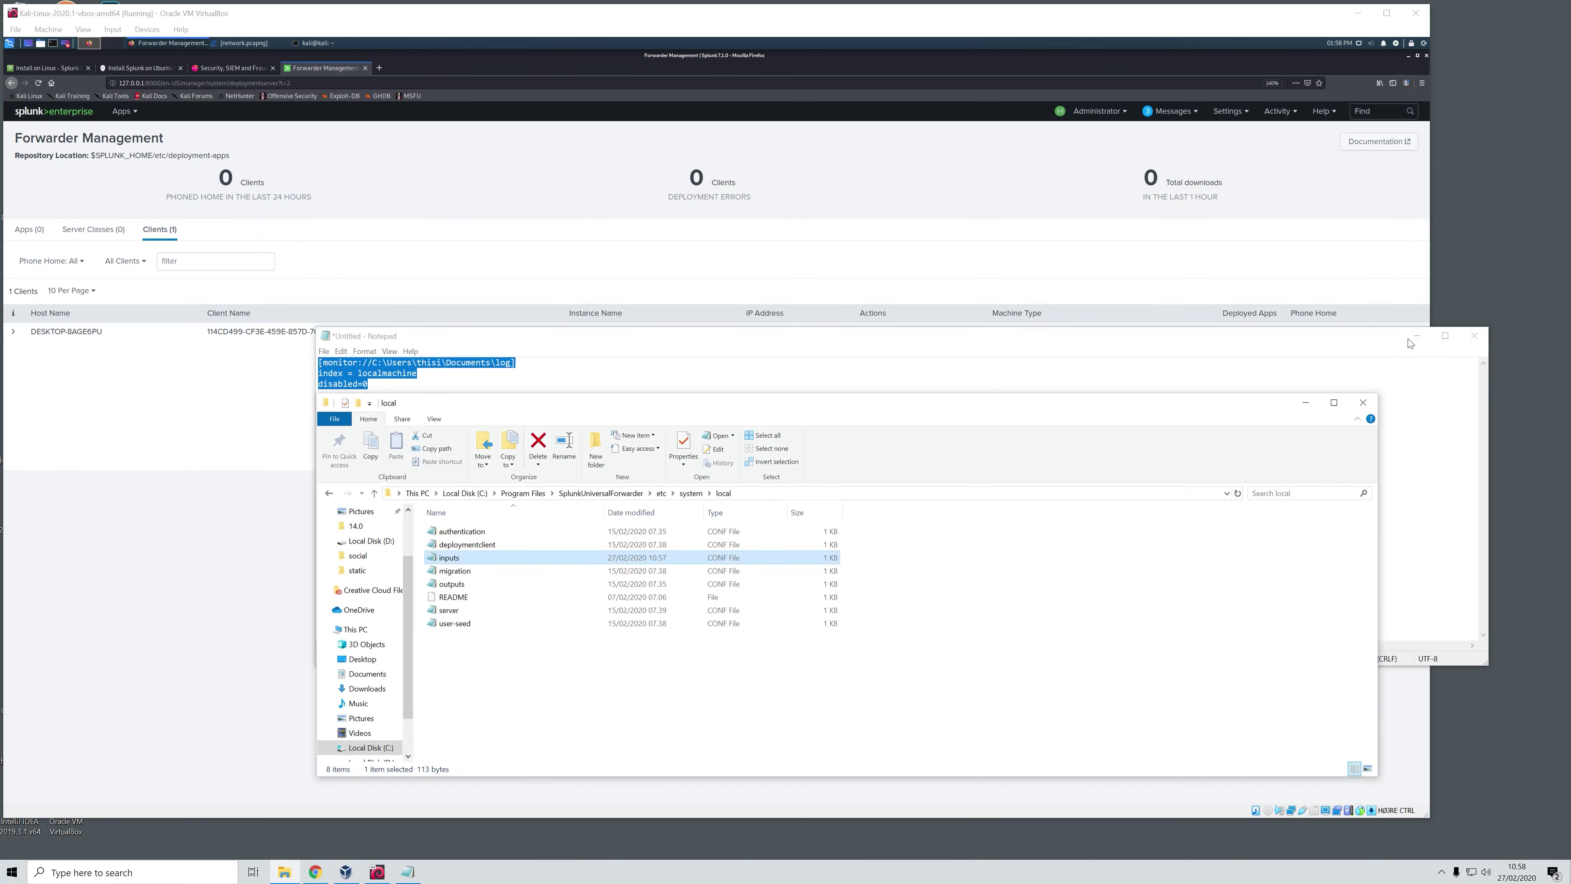
pyautogui.click(1421, 335)
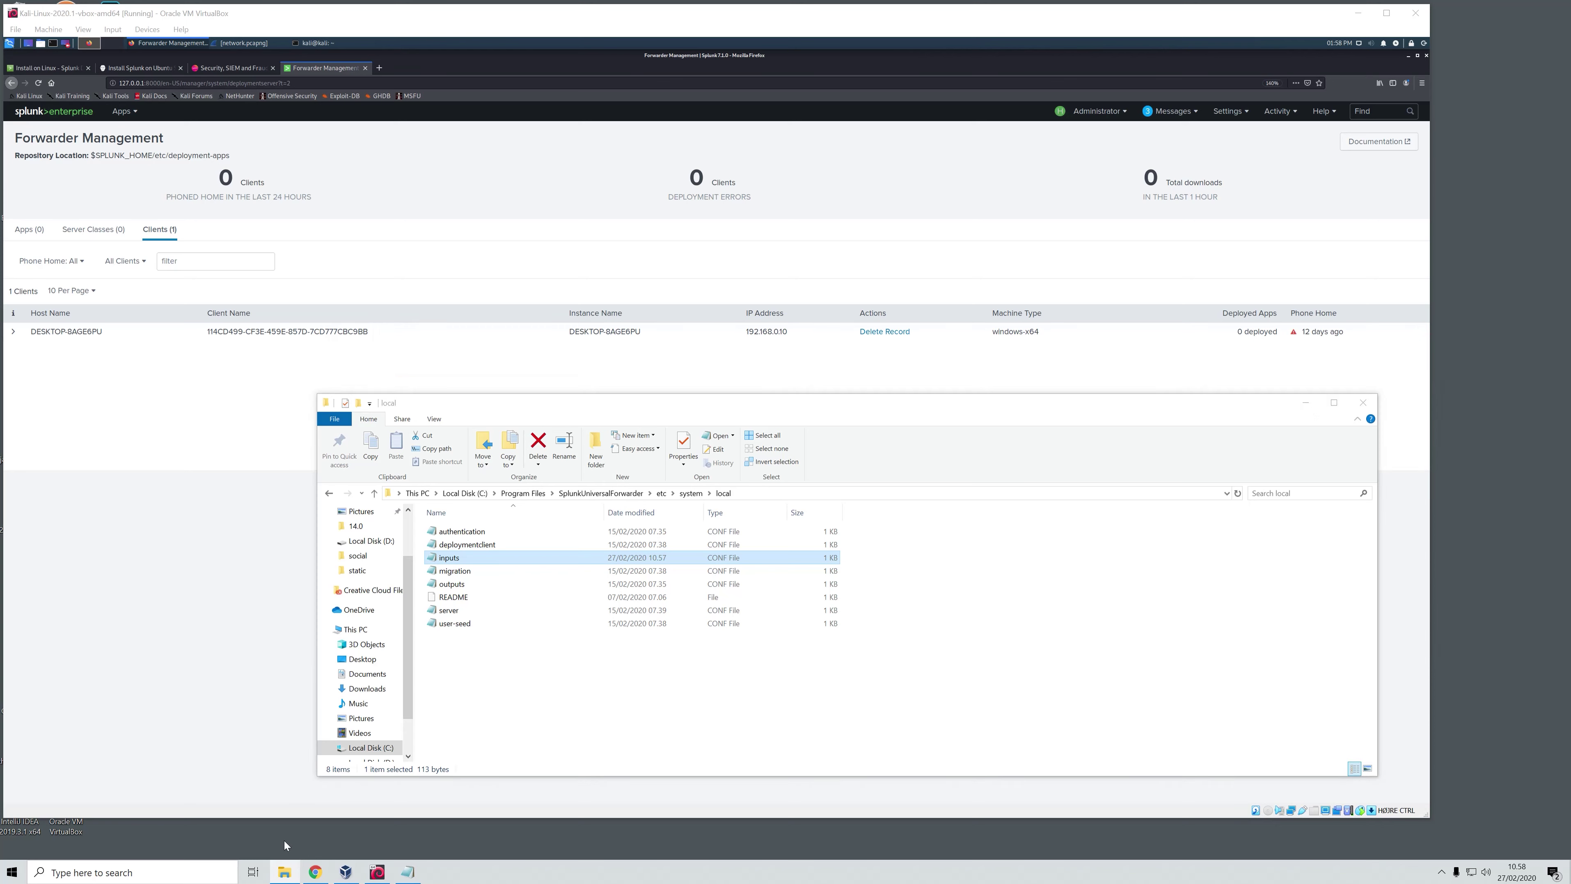
# Open the Services app through a Windows search for 'services'.
pyautogui.click(183, 868)
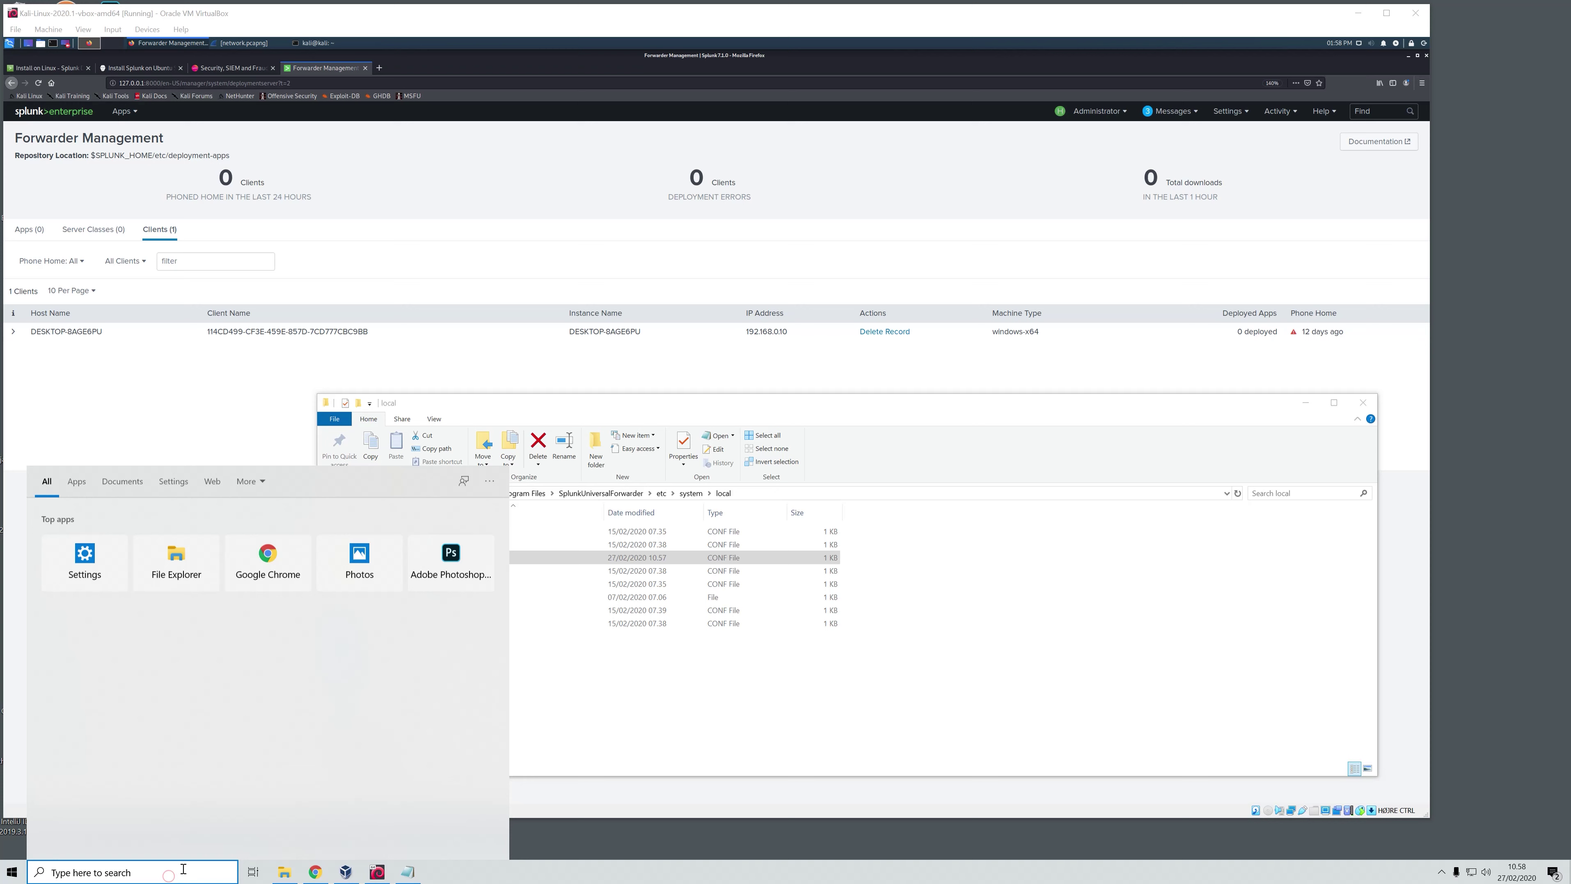
pyautogui.write('services')
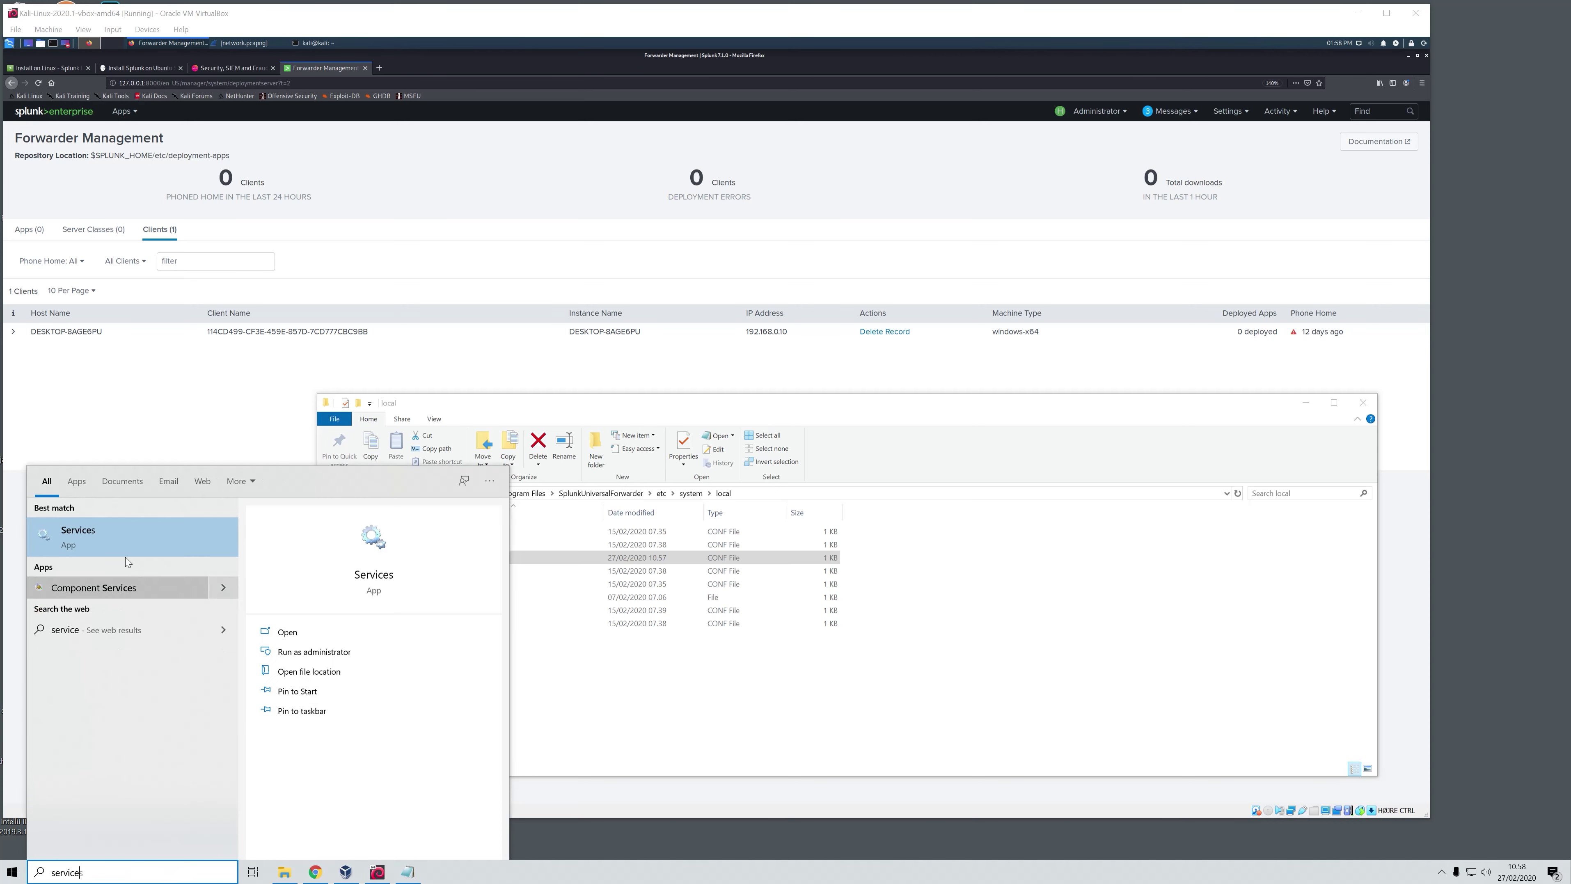
pyautogui.click(114, 536)
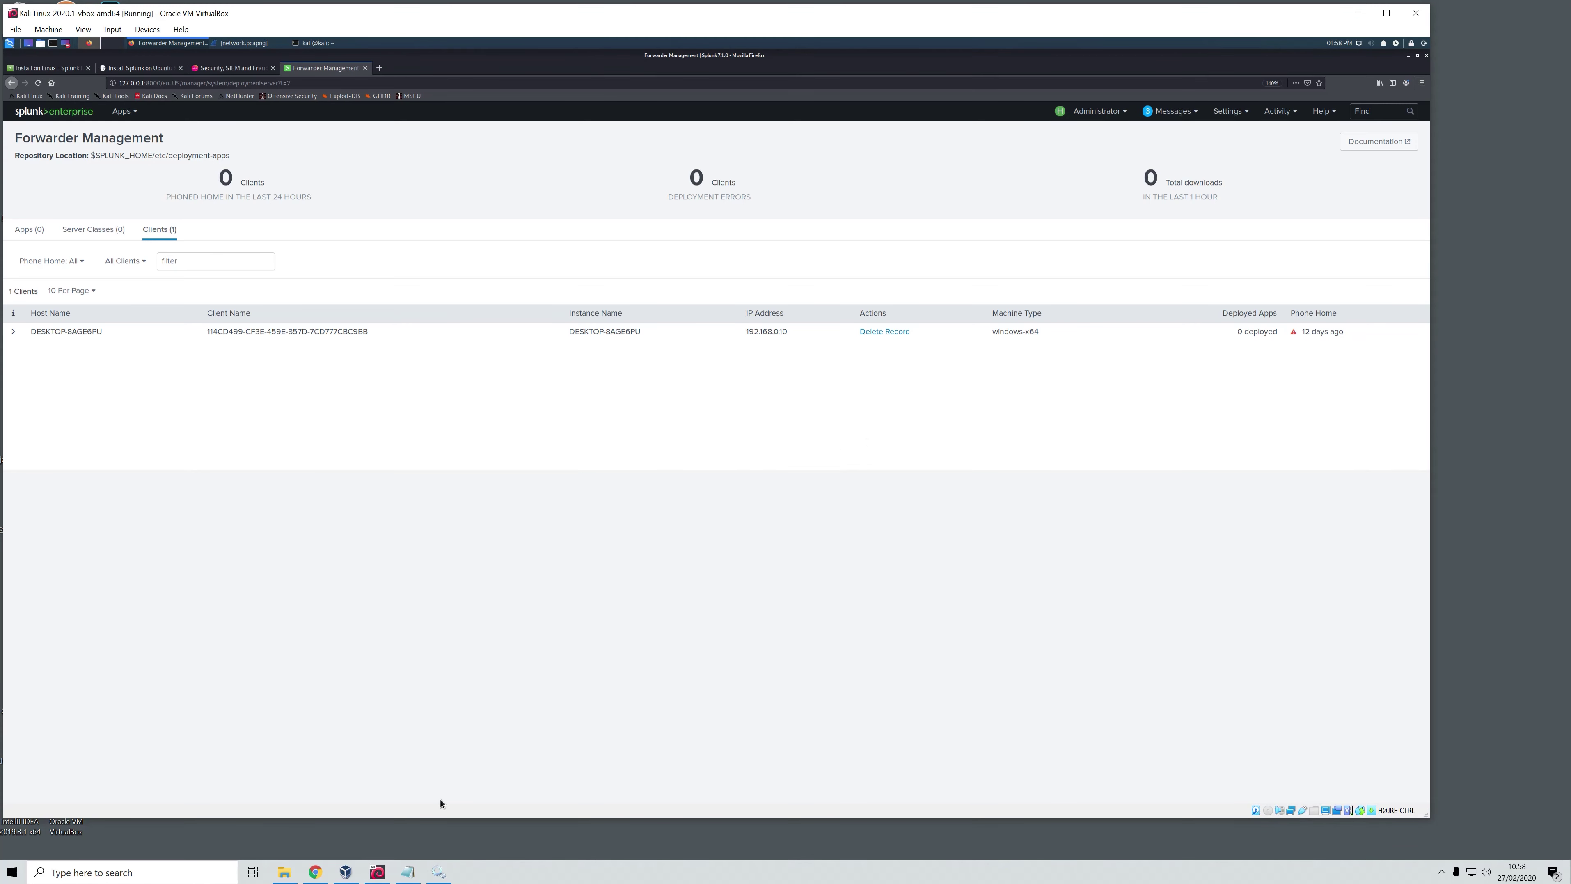
pyautogui.click(438, 872)
# Refresh the services list and start the SplunkForwarder Service.
pyautogui.scroll(-15, 638, 333)
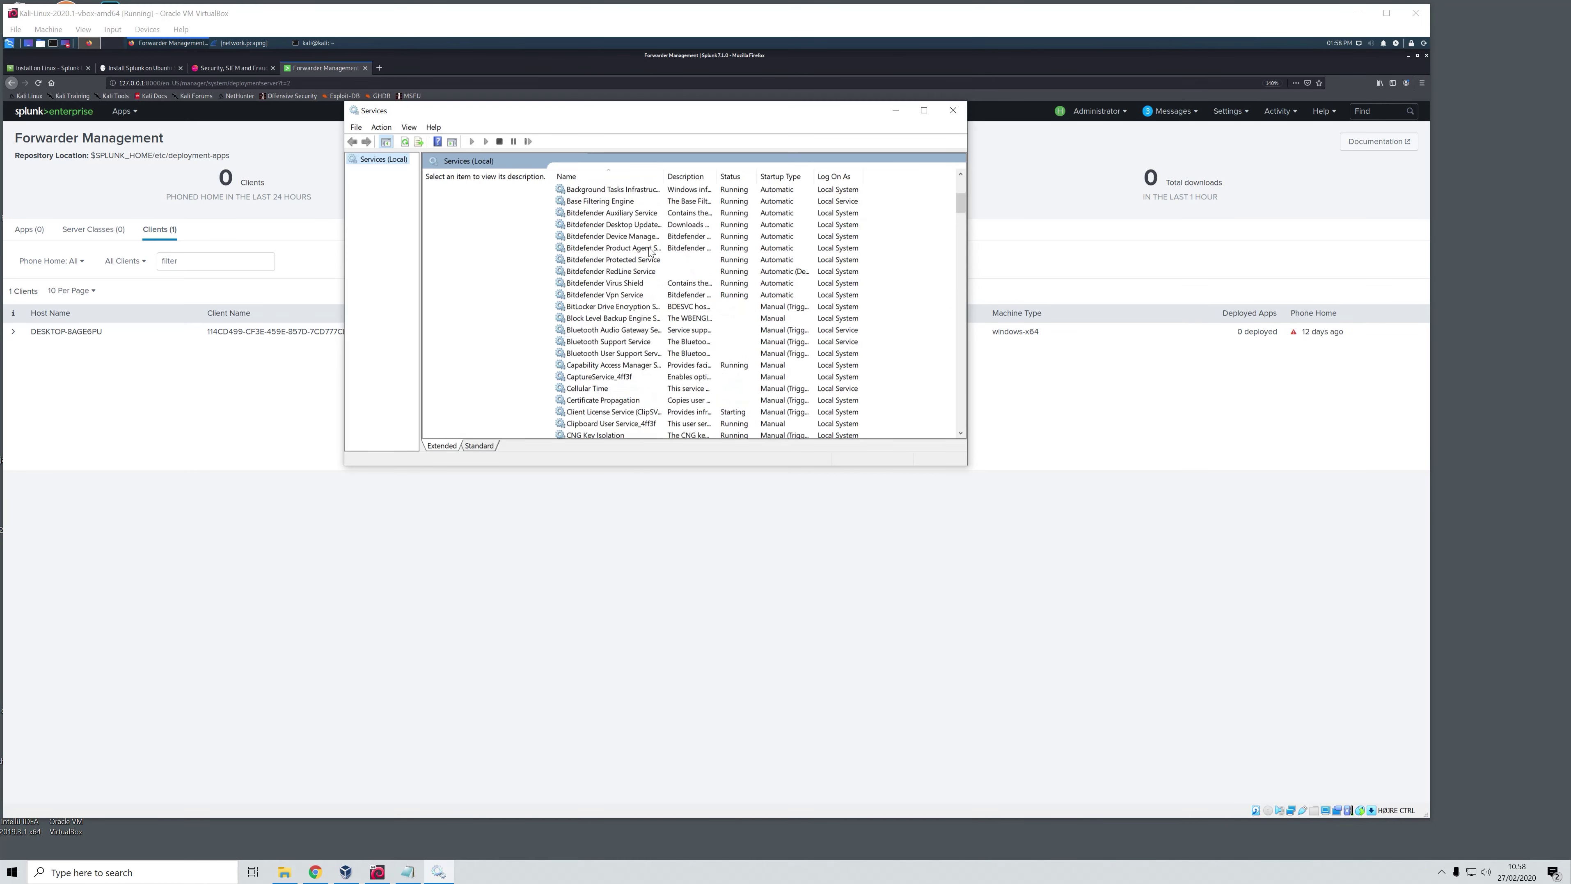
pyautogui.scroll(-12, 653, 264)
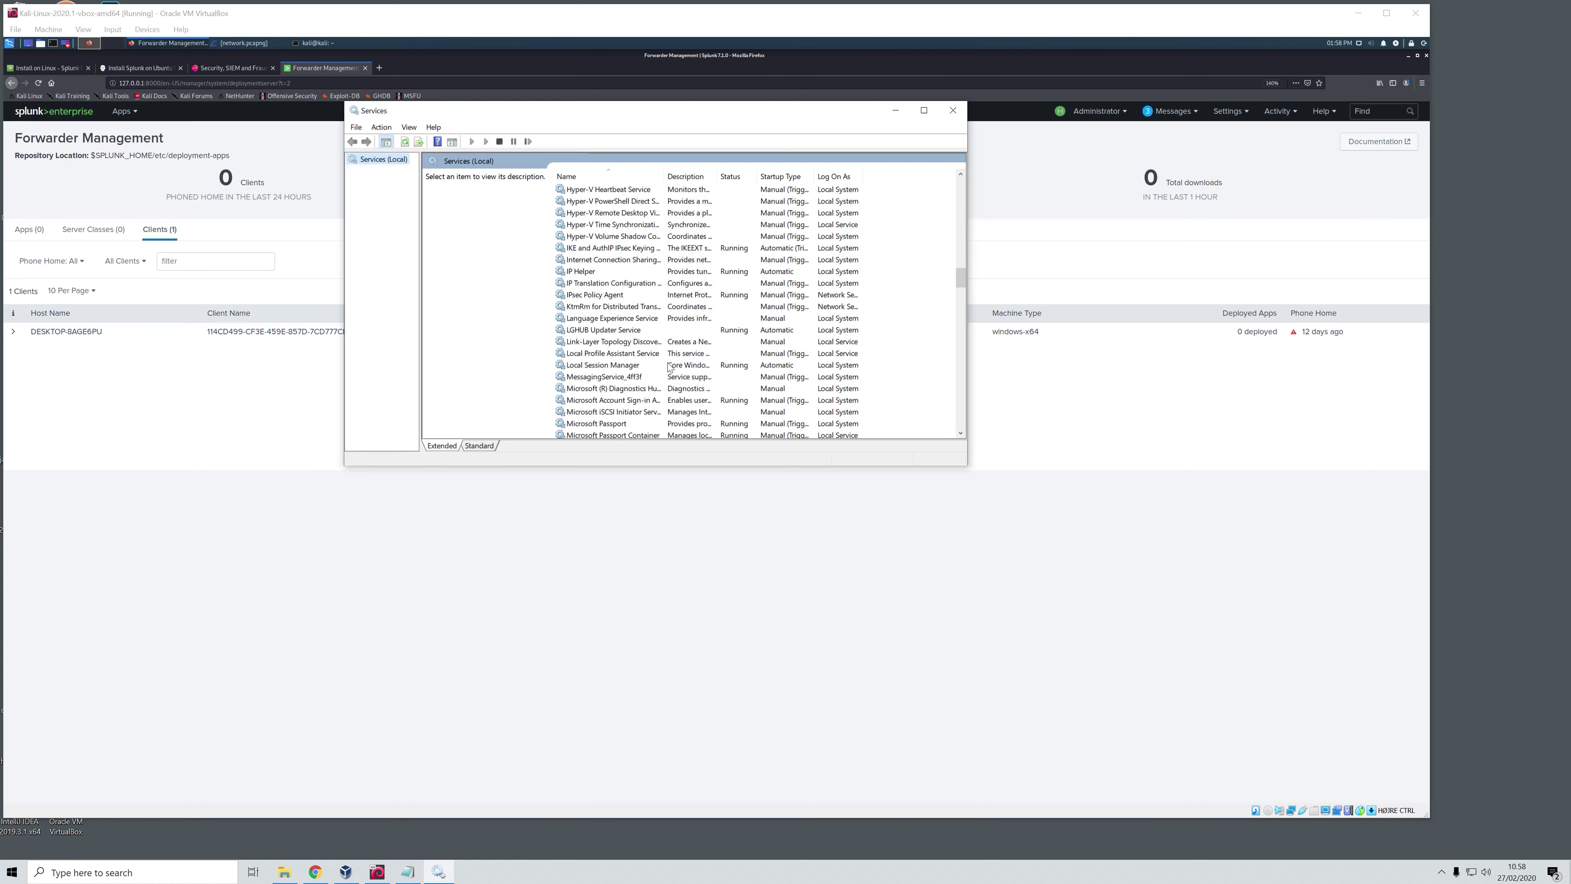
pyautogui.scroll(-15, 634, 351)
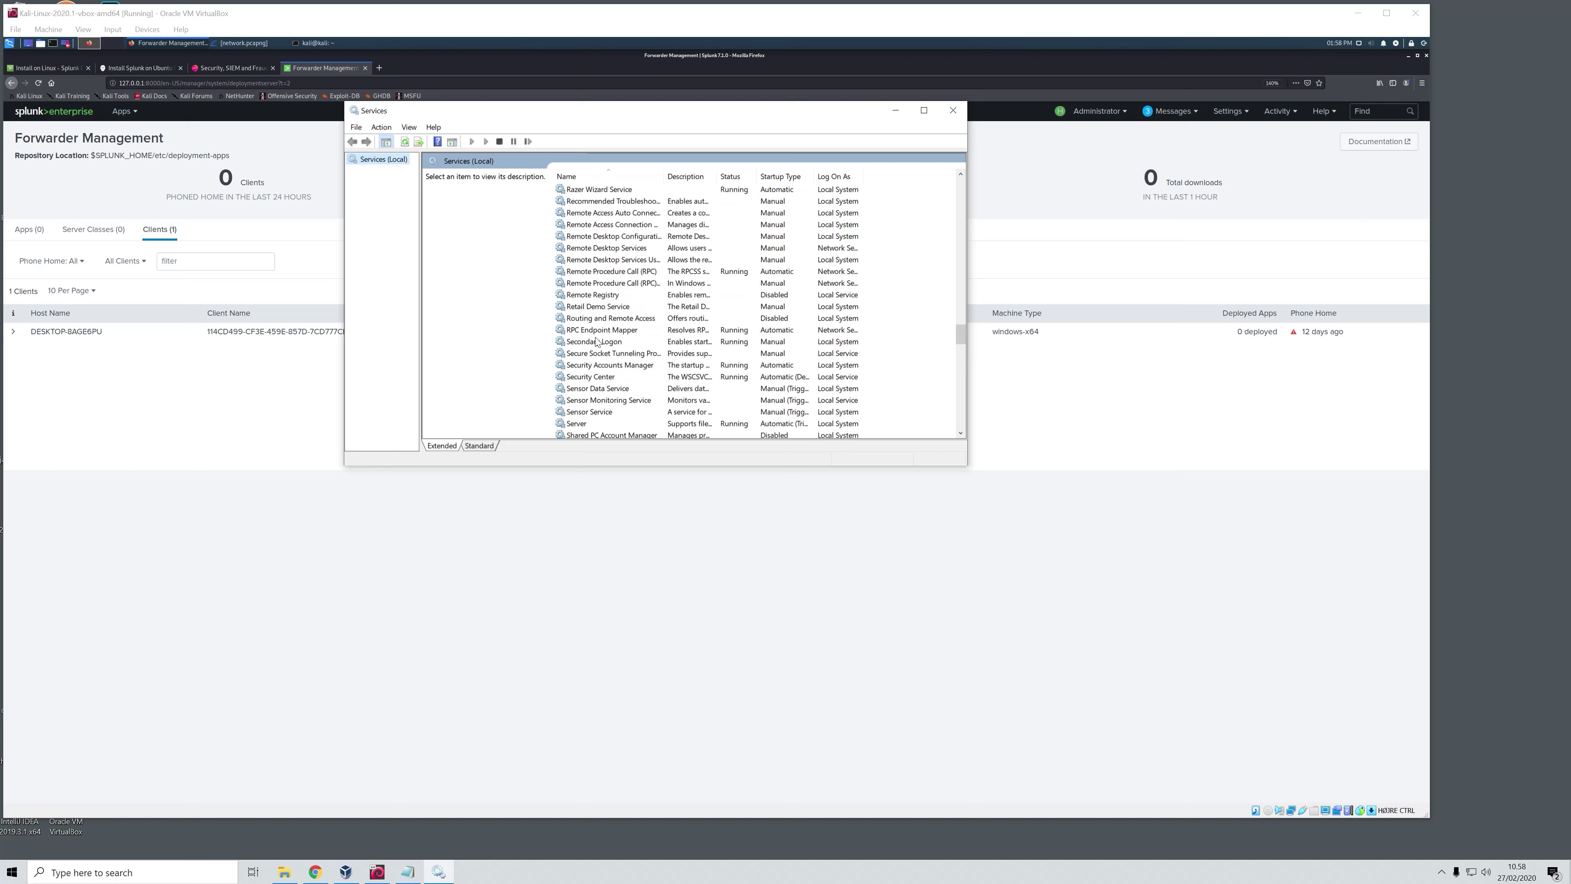
pyautogui.scroll(-1, 591, 388)
pyautogui.scroll(-2, 592, 388)
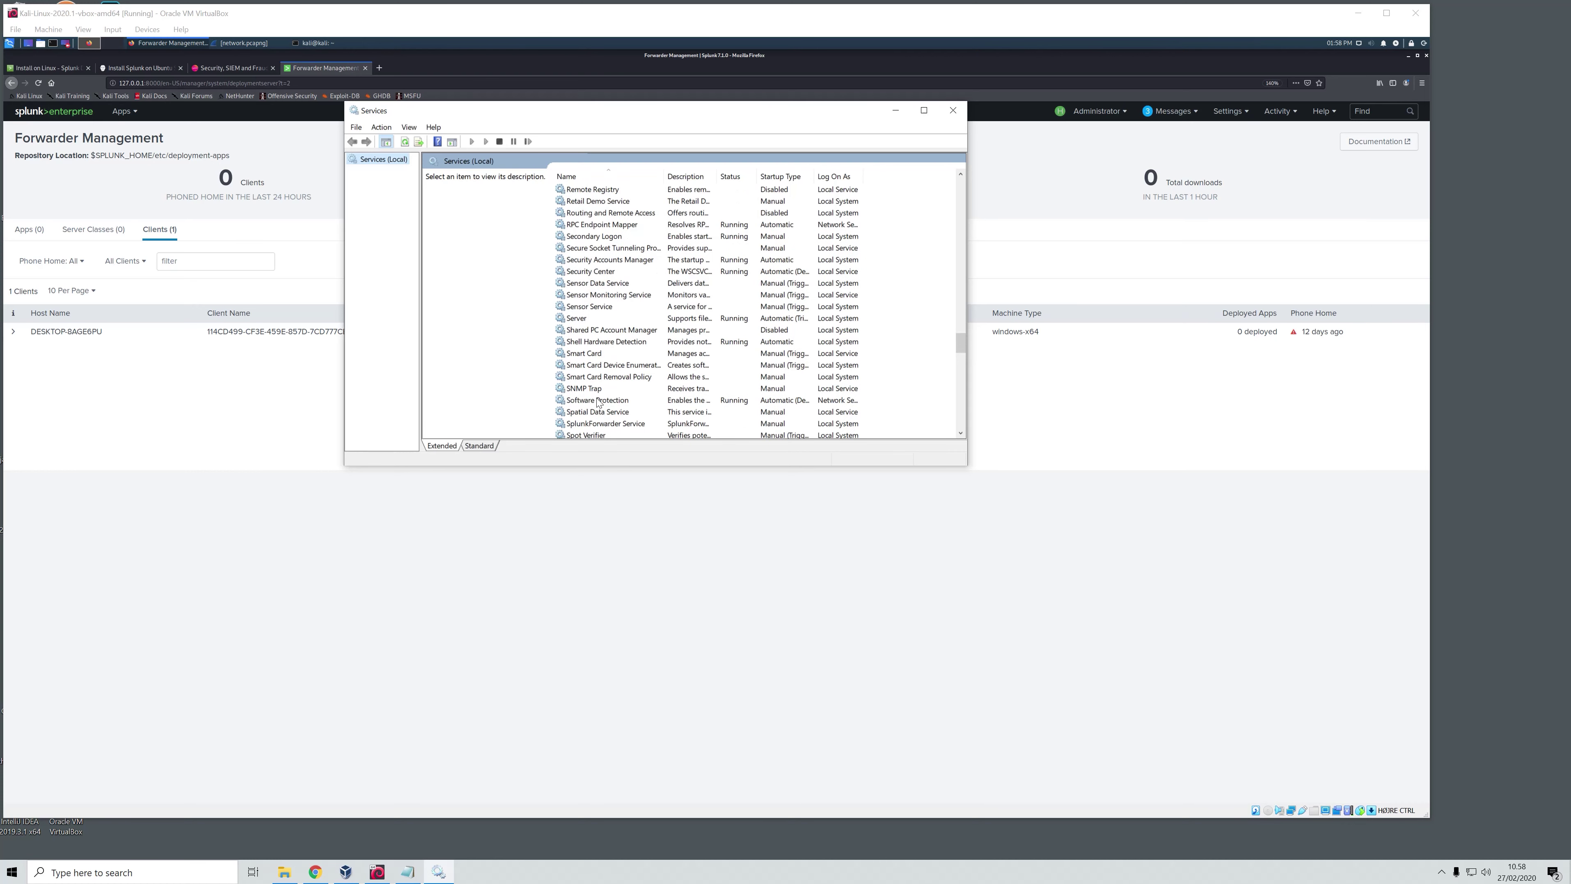
pyautogui.click(603, 424)
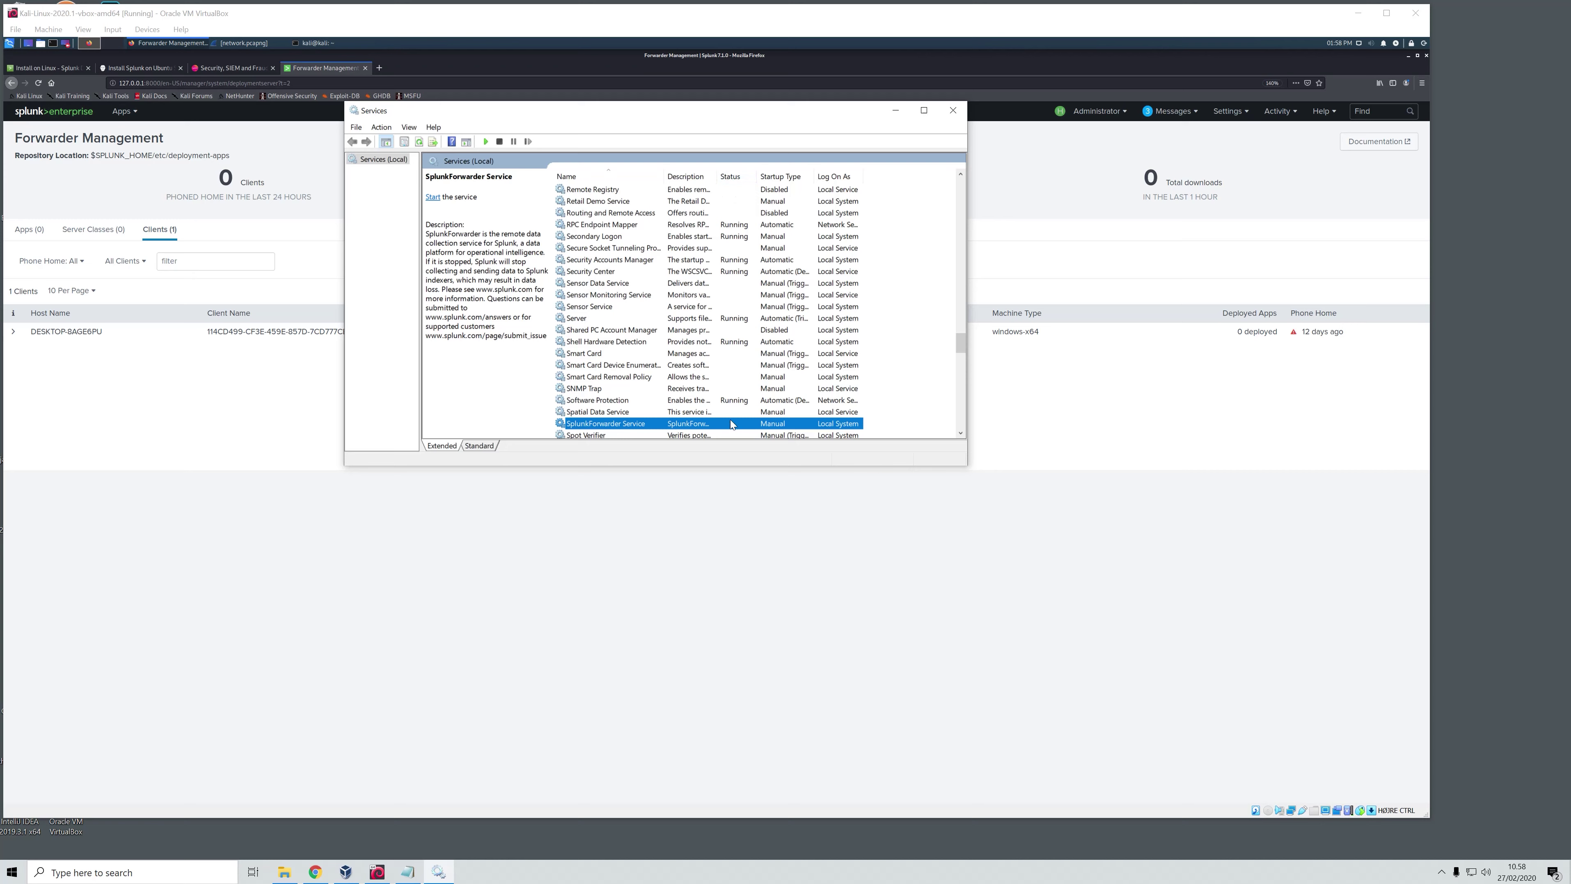
pyautogui.rightClick(712, 421)
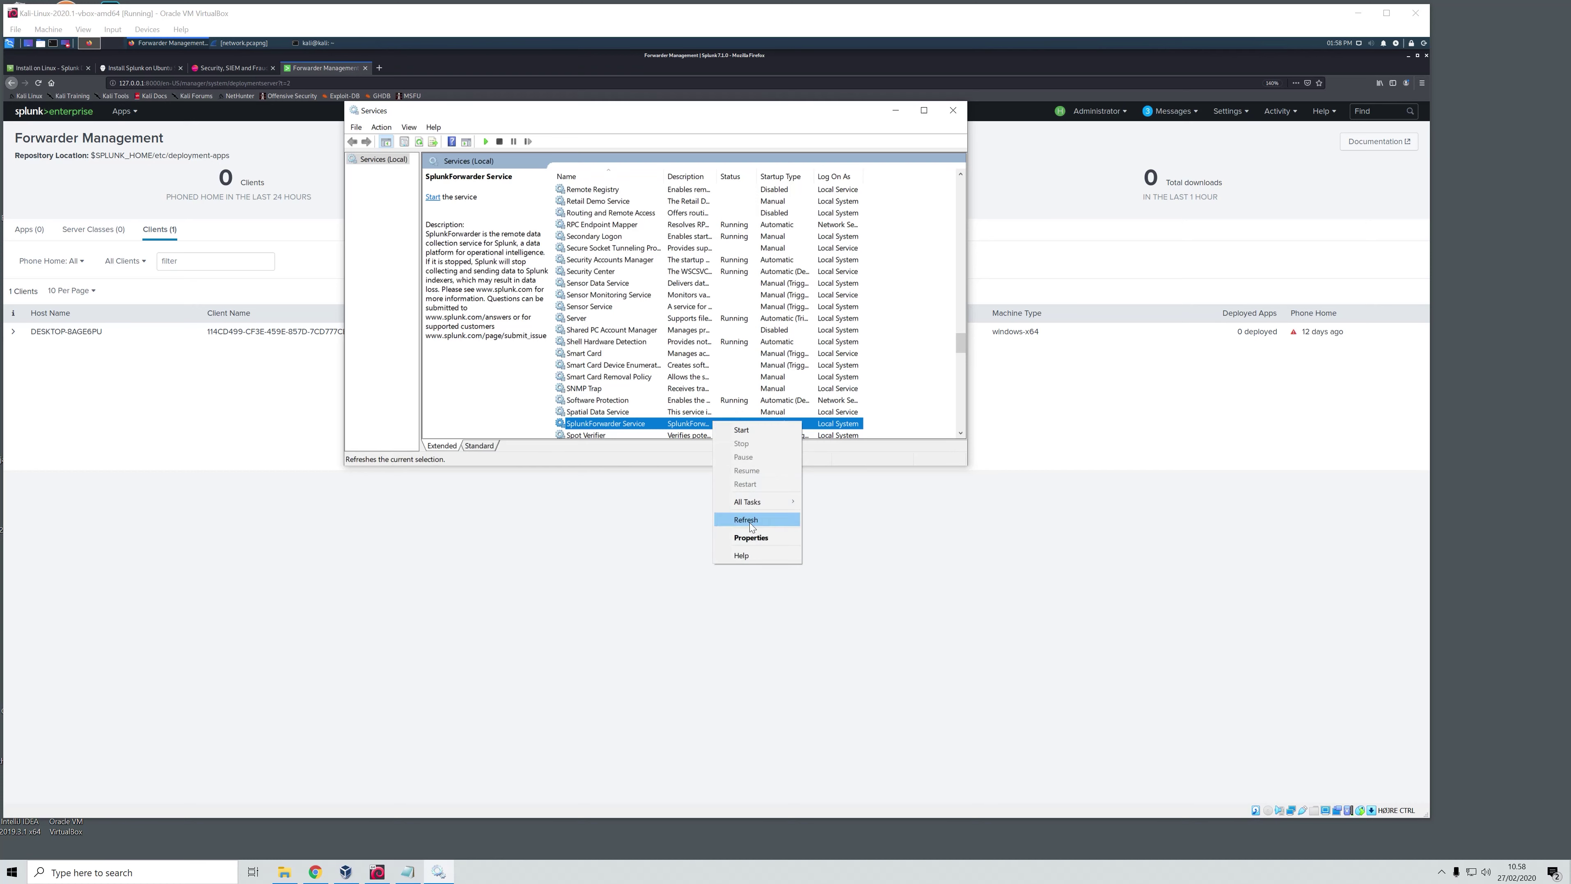
pyautogui.click(751, 524)
pyautogui.rightClick(732, 423)
pyautogui.click(760, 433)
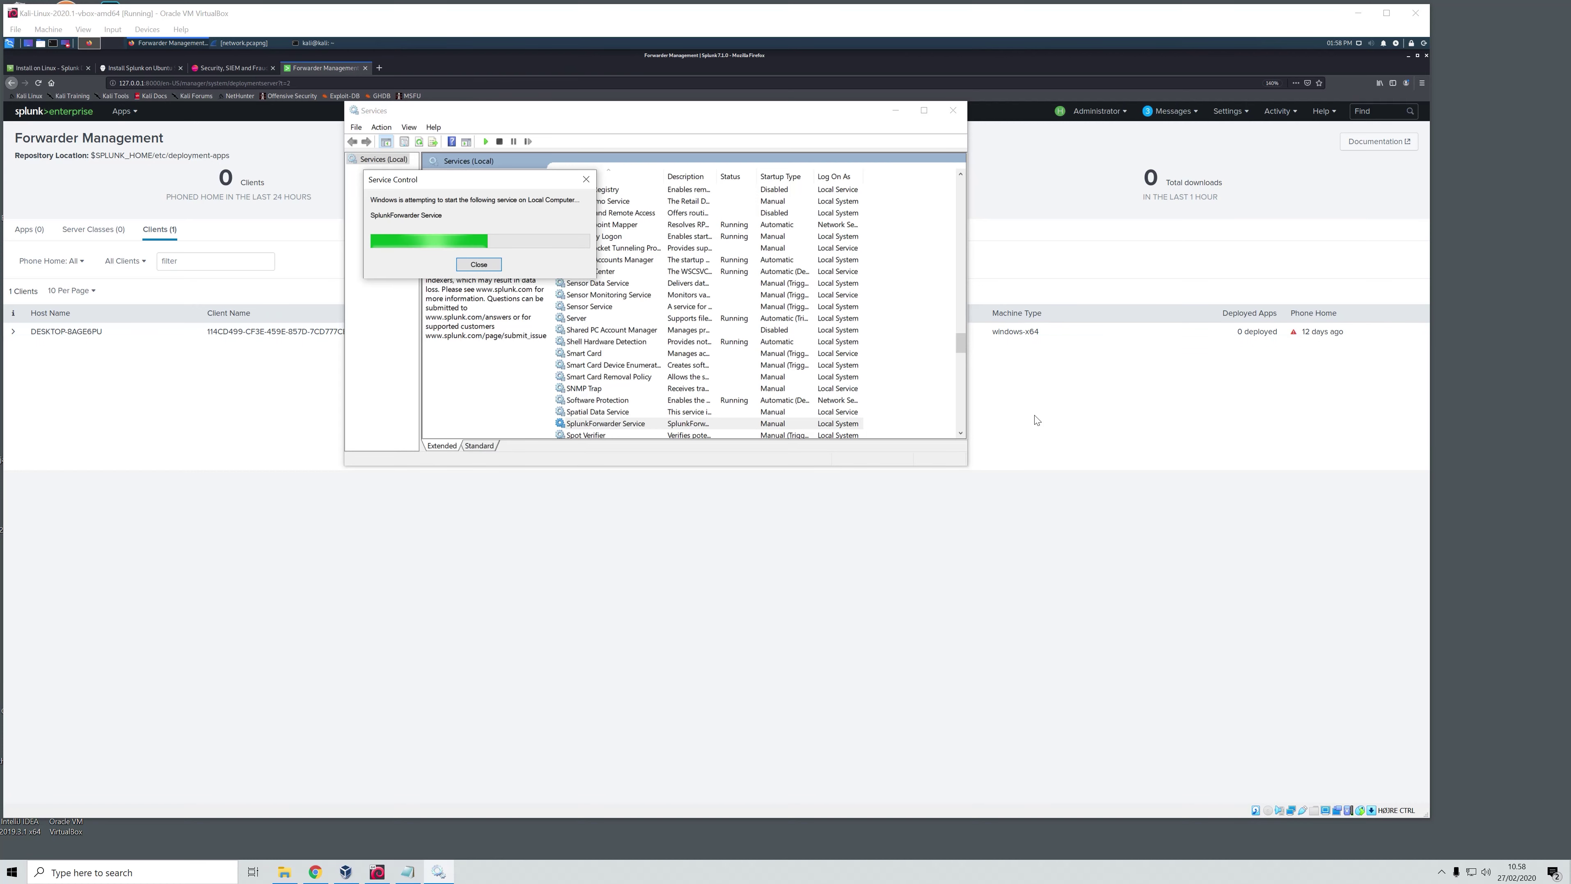
# Add and save receiving port 9997 under Settings > Forwarding and receiving.
pyautogui.click(299, 203)
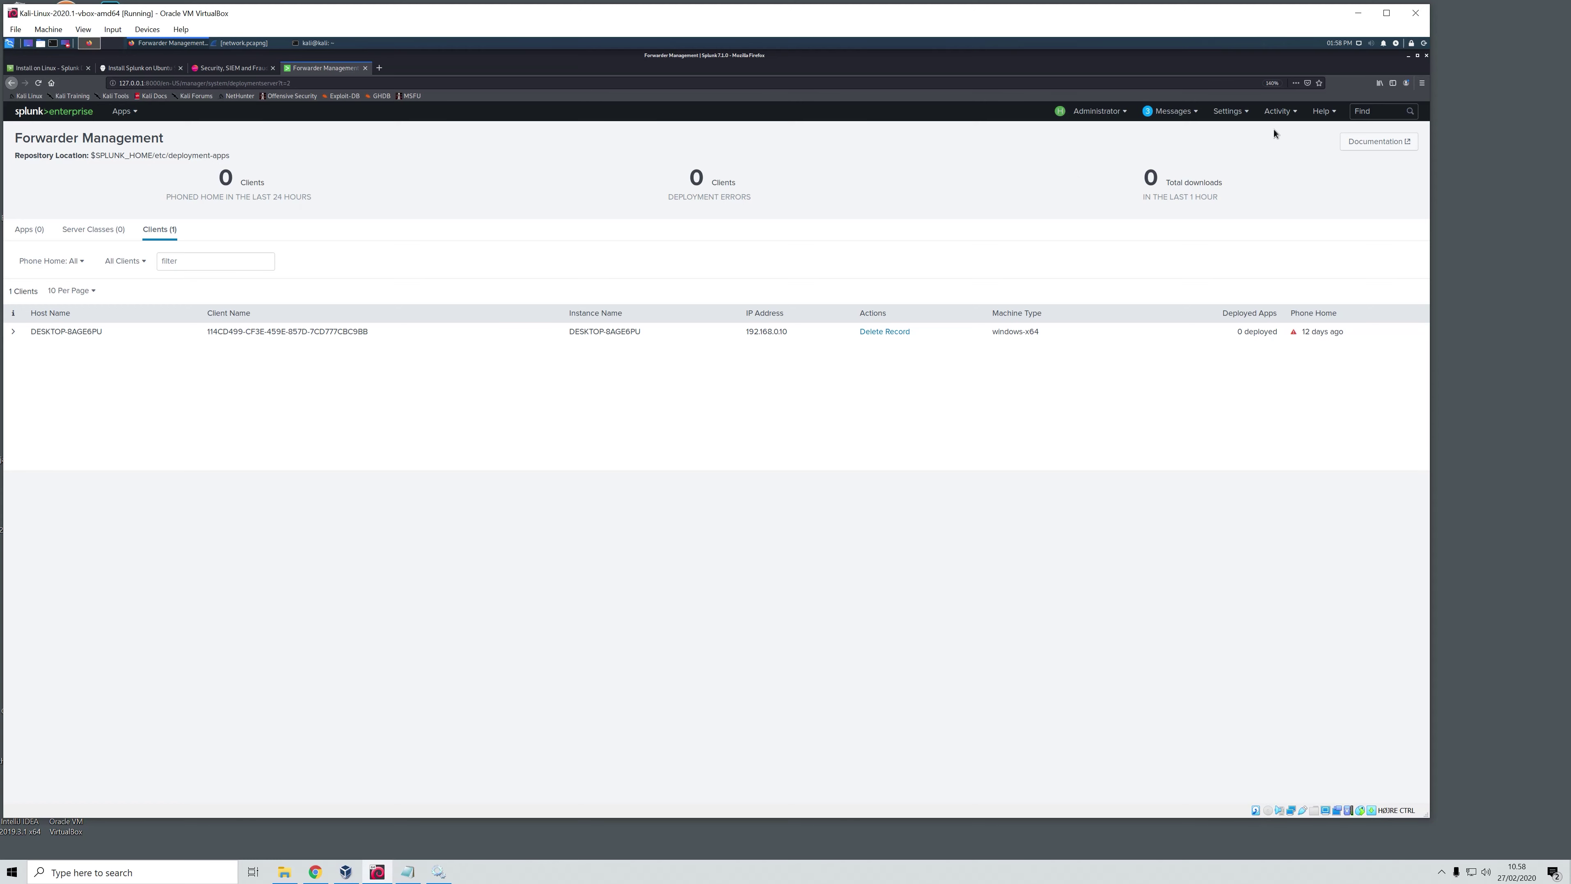
pyautogui.click(1229, 111)
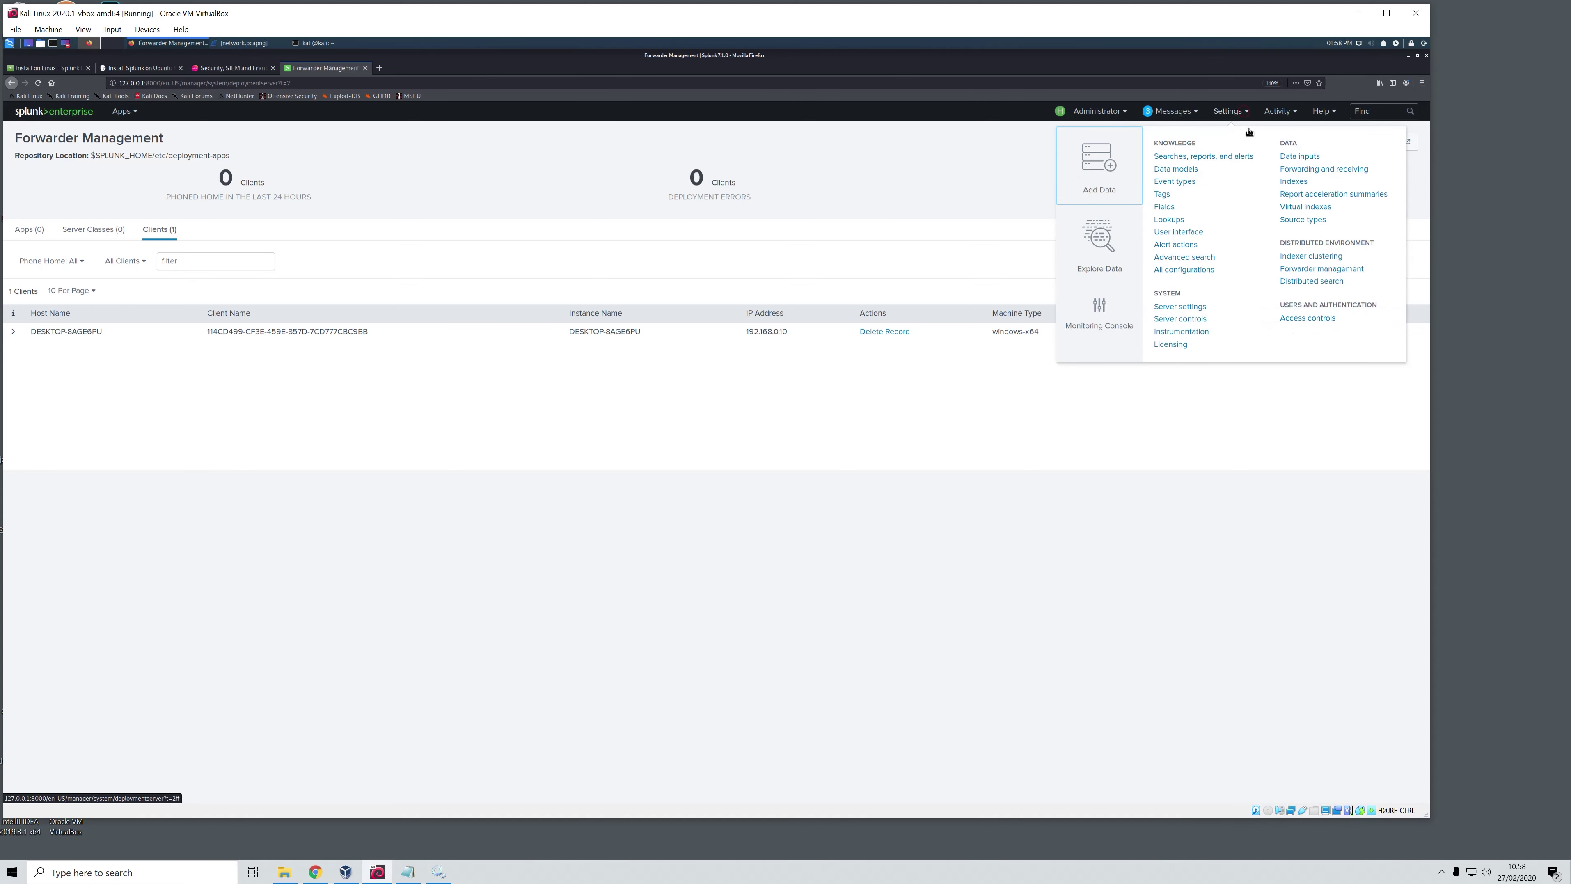
pyautogui.click(1323, 170)
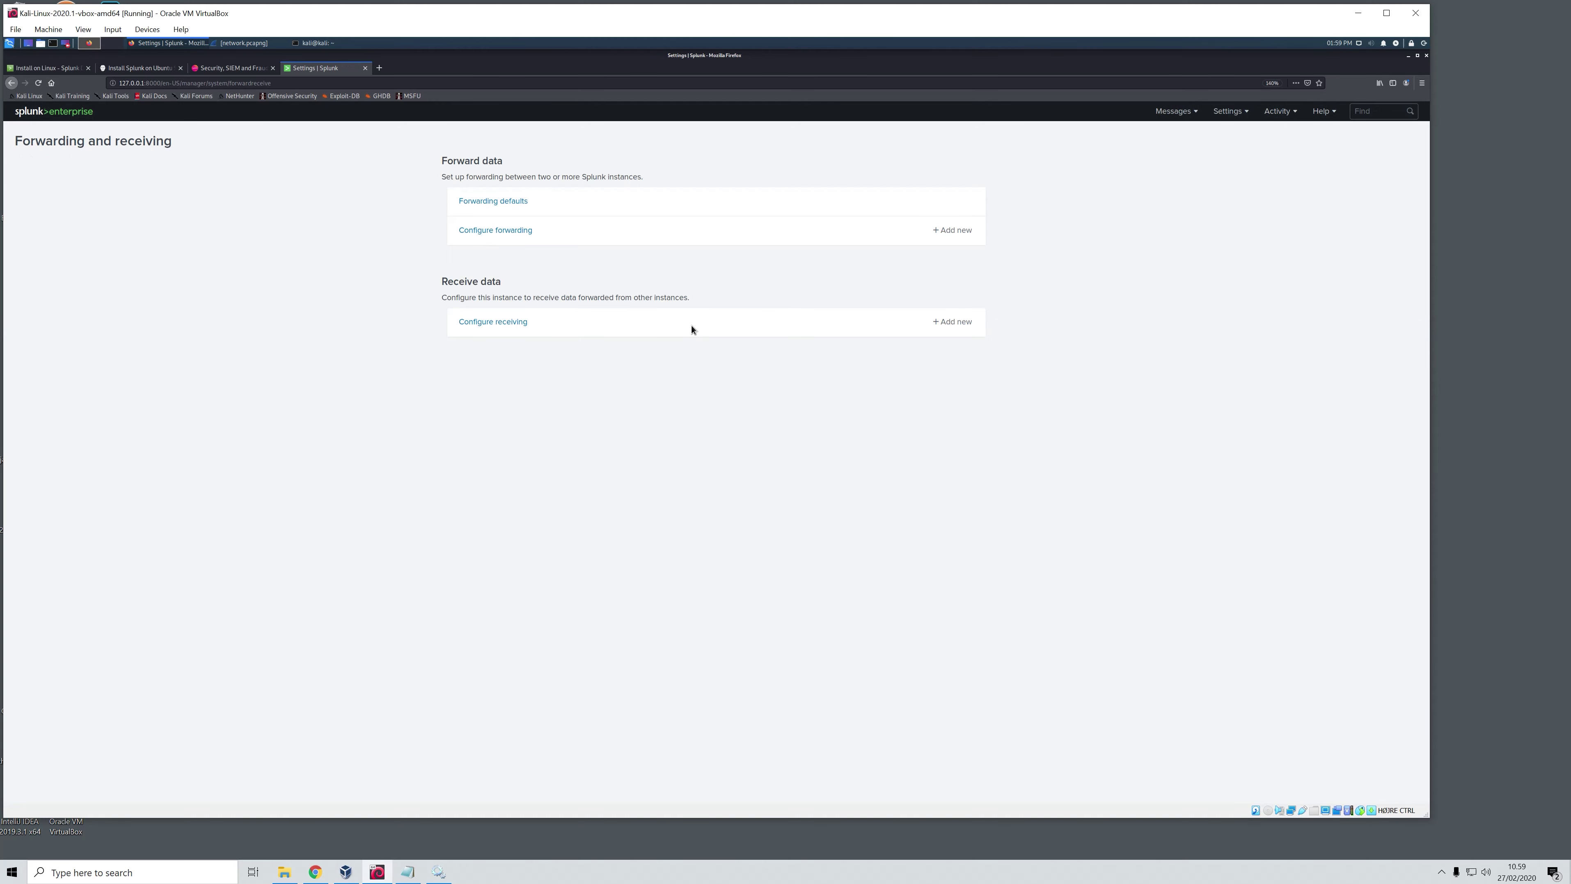
pyautogui.click(952, 323)
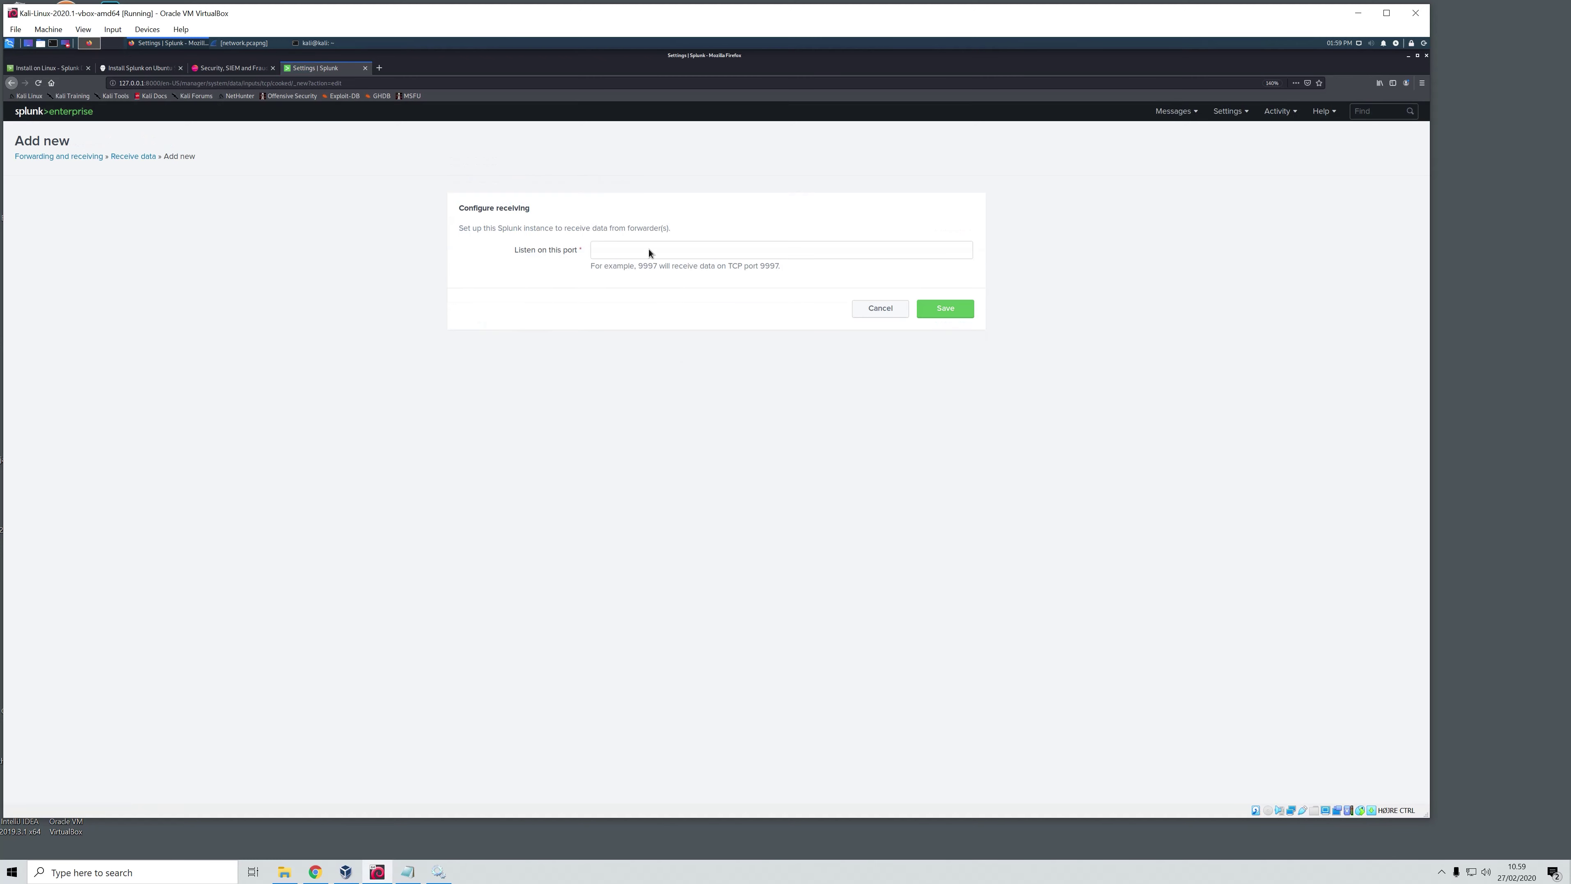
pyautogui.click(648, 248)
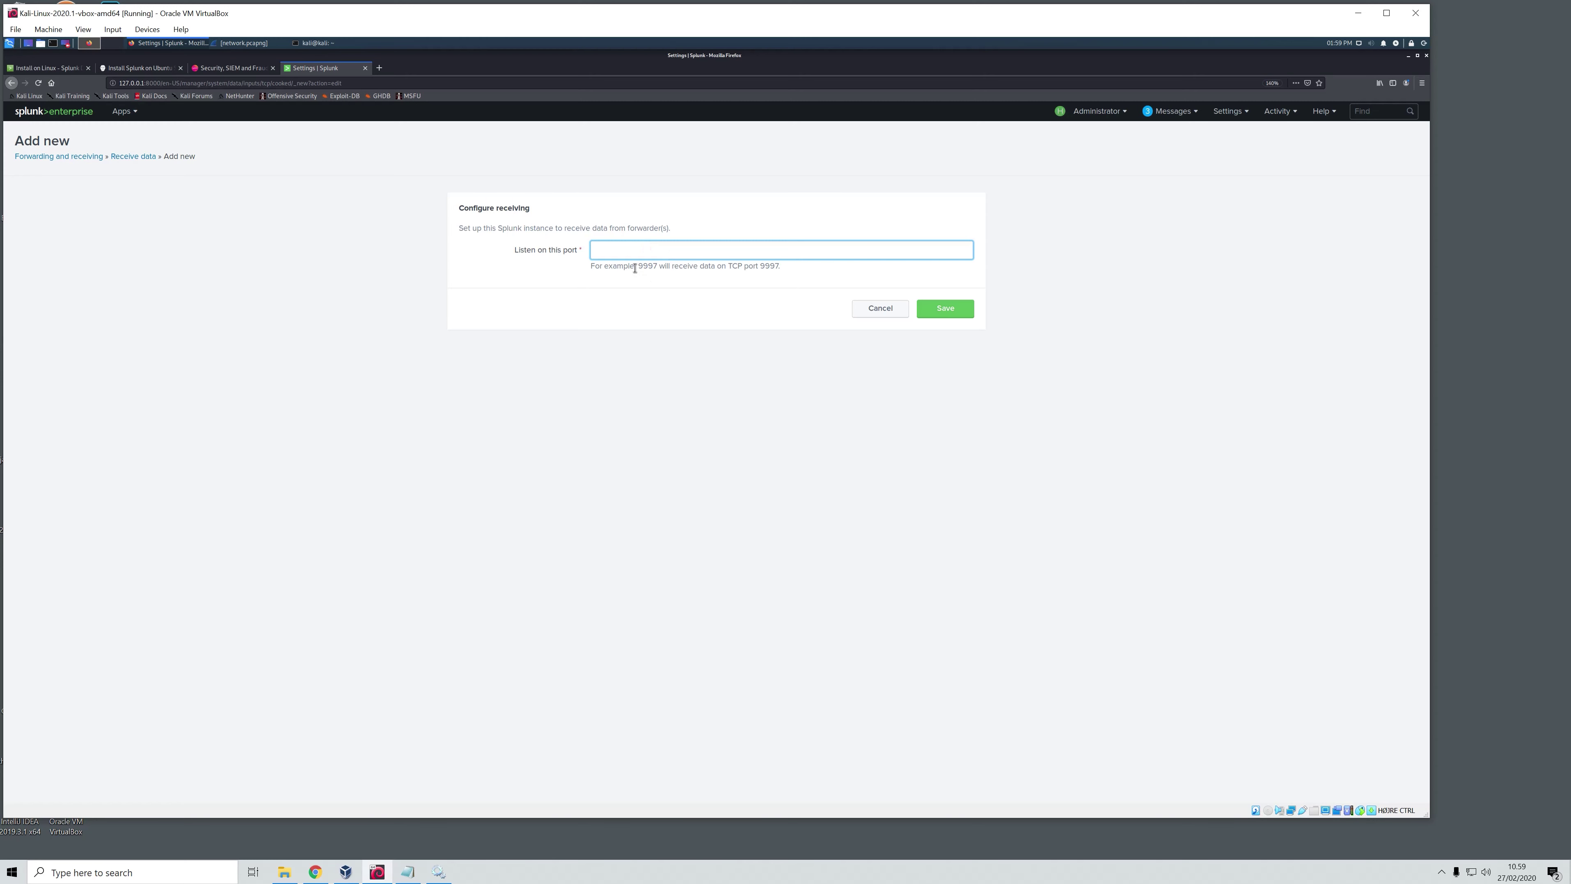
pyautogui.write('9997')
pyautogui.click(973, 315)
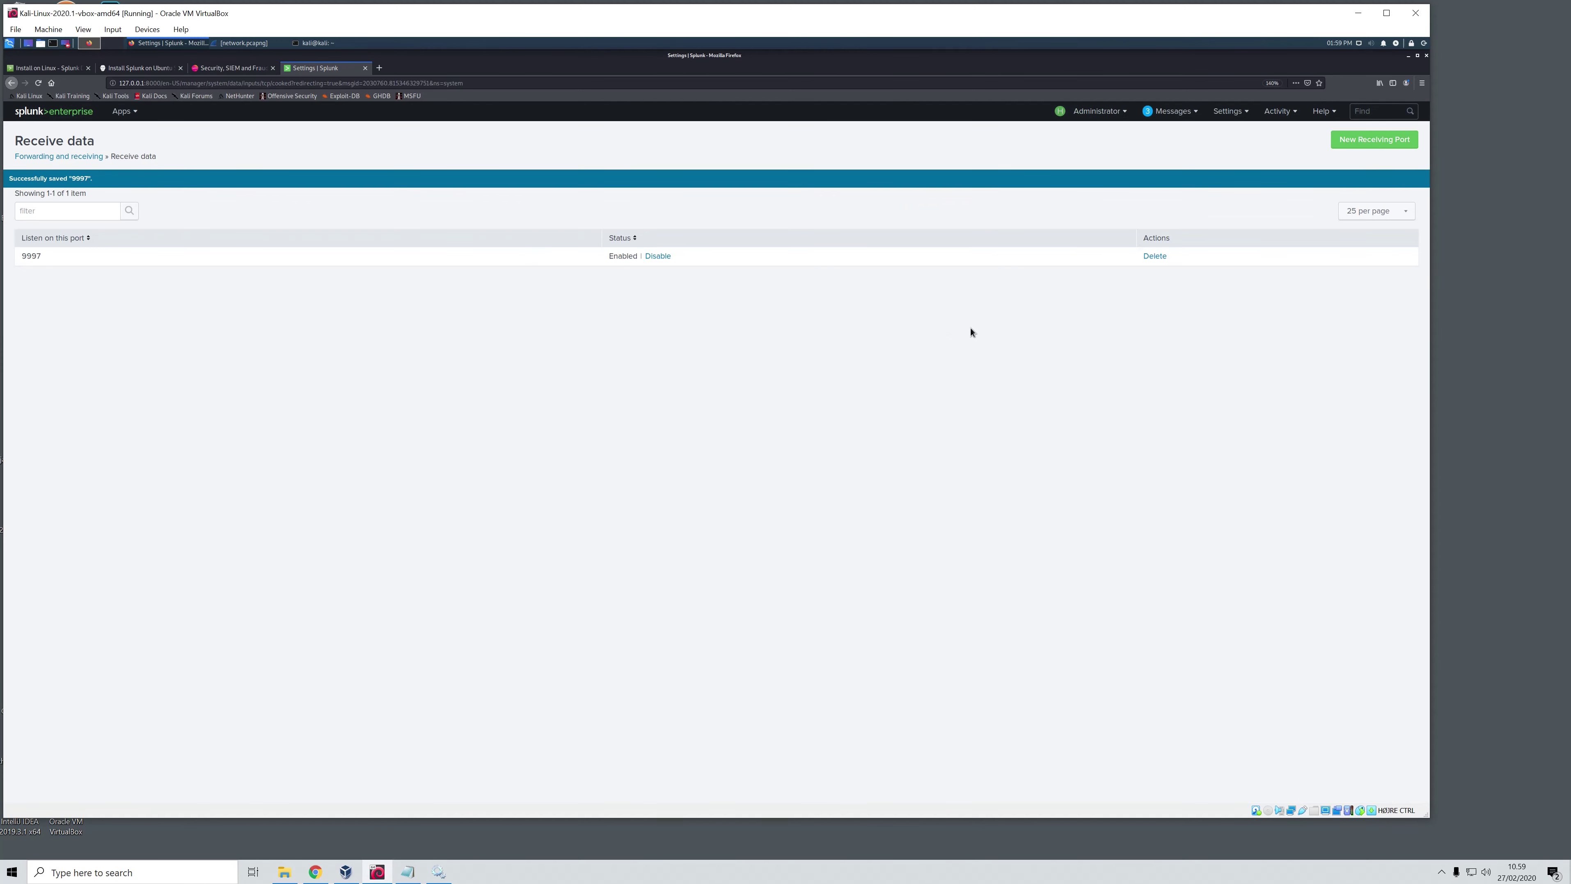
pyautogui.click(1242, 115)
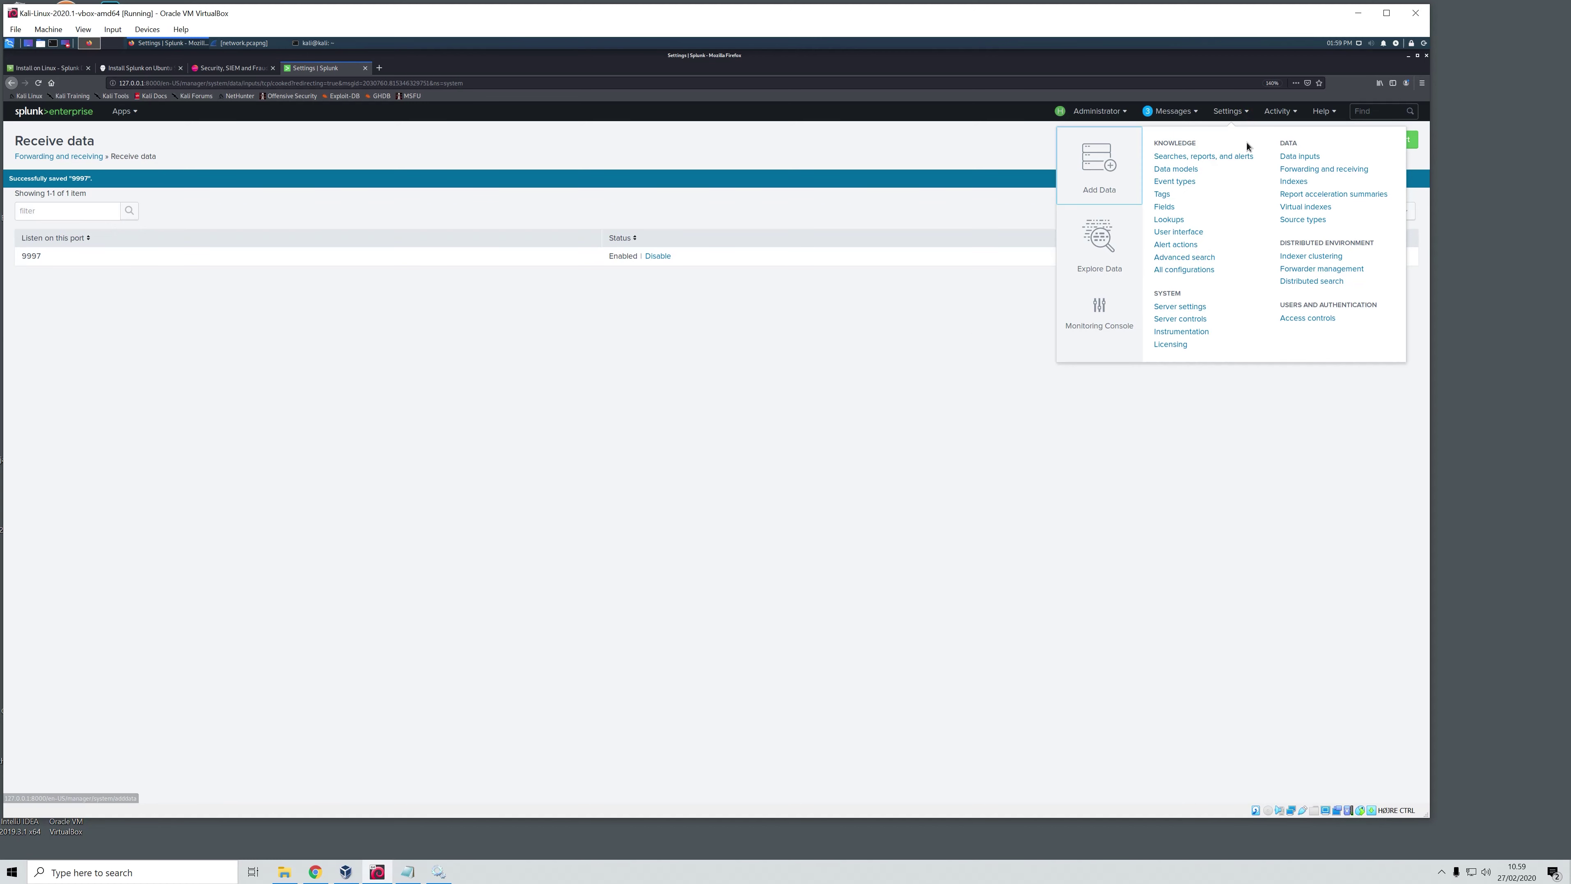
# Create a new index named localmachine, pasting the name from the Notepad notes.
pyautogui.click(1294, 182)
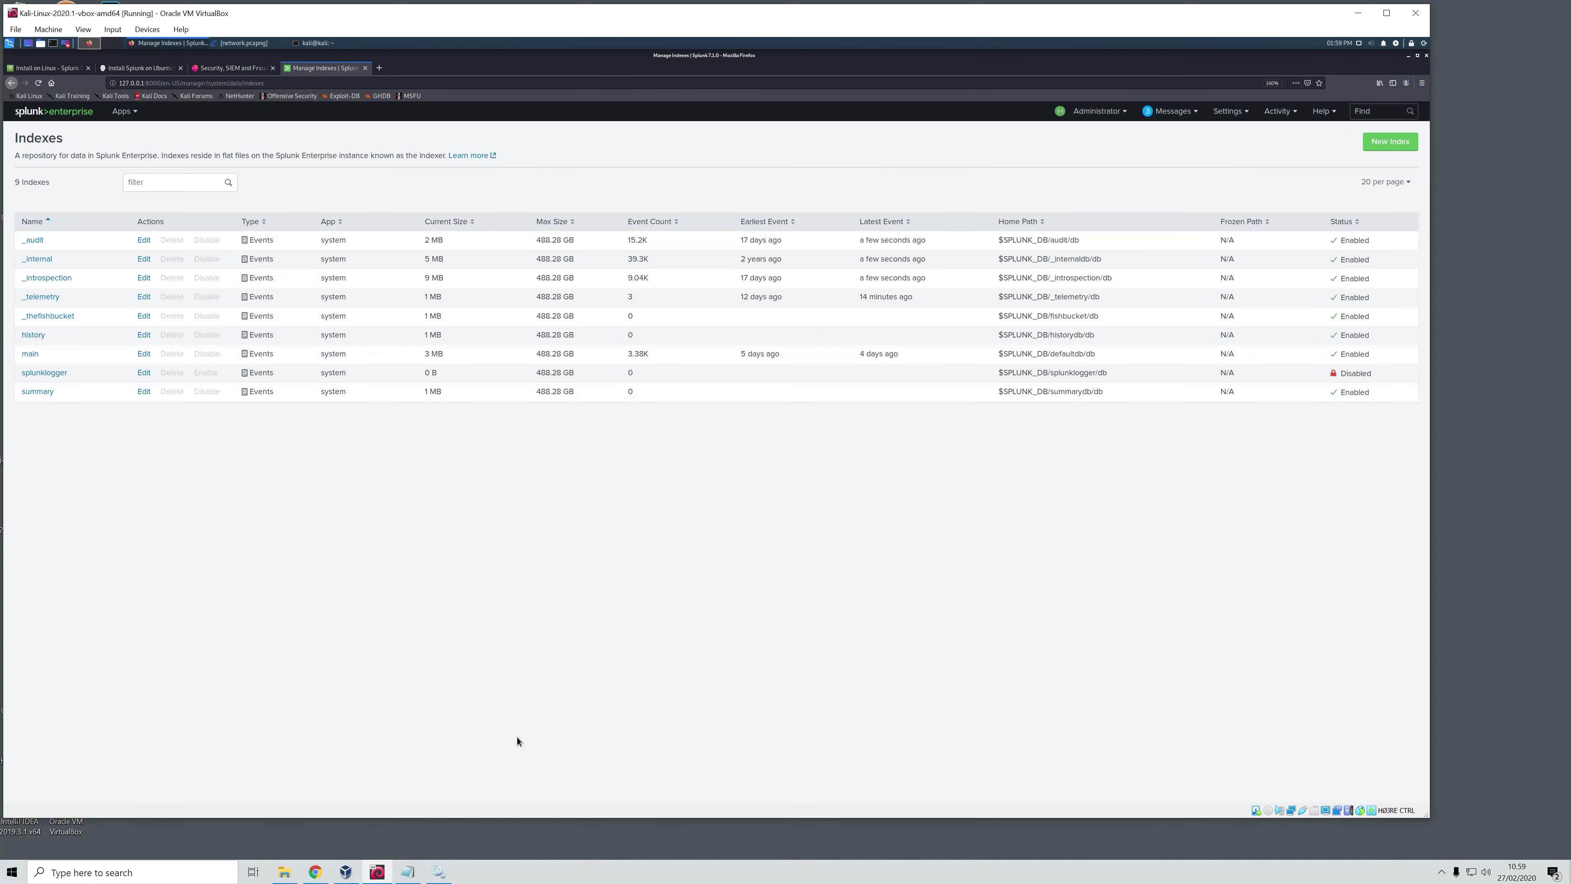
pyautogui.click(1383, 143)
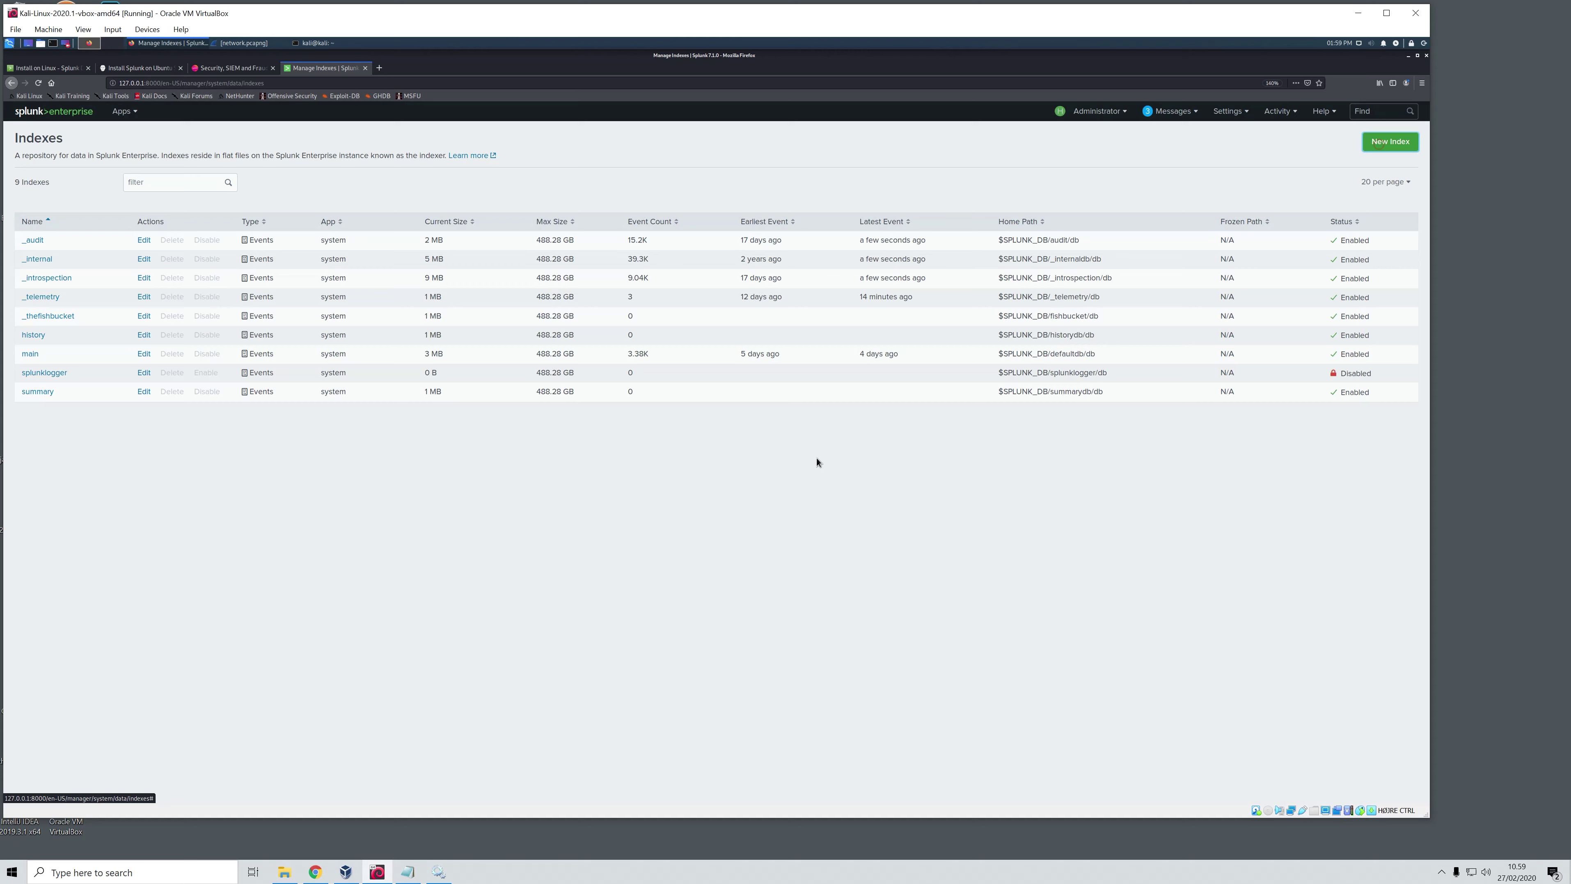
pyautogui.hotkey('alt', 'Tab')
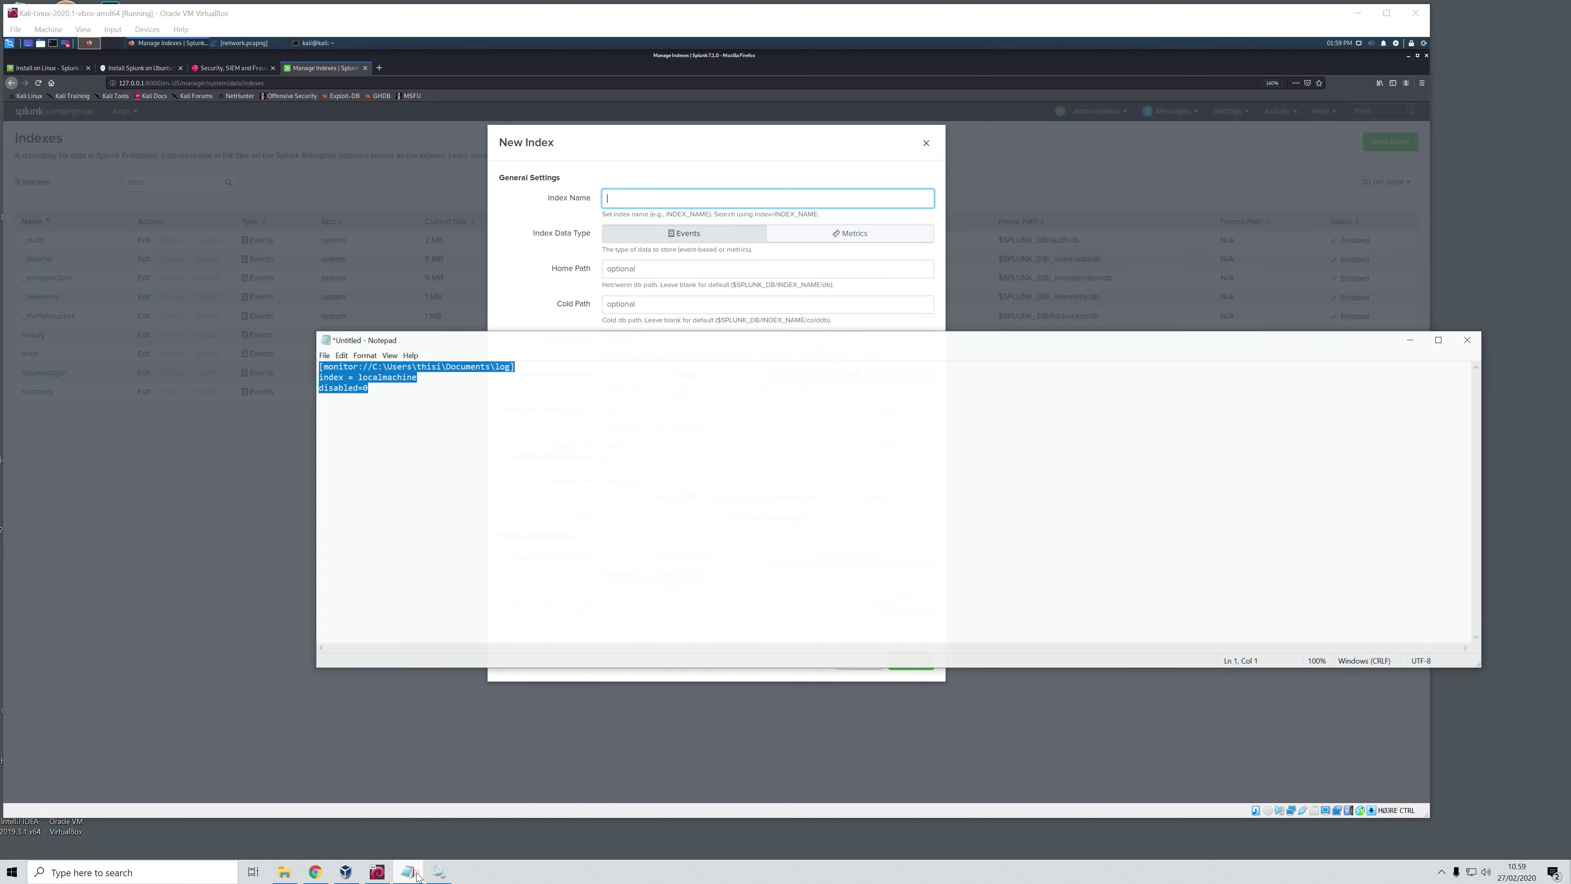
pyautogui.moveTo(427, 379); pyautogui.dragTo(359, 375)
pyautogui.hotkey('ctrl', 'c')
pyautogui.click(645, 210)
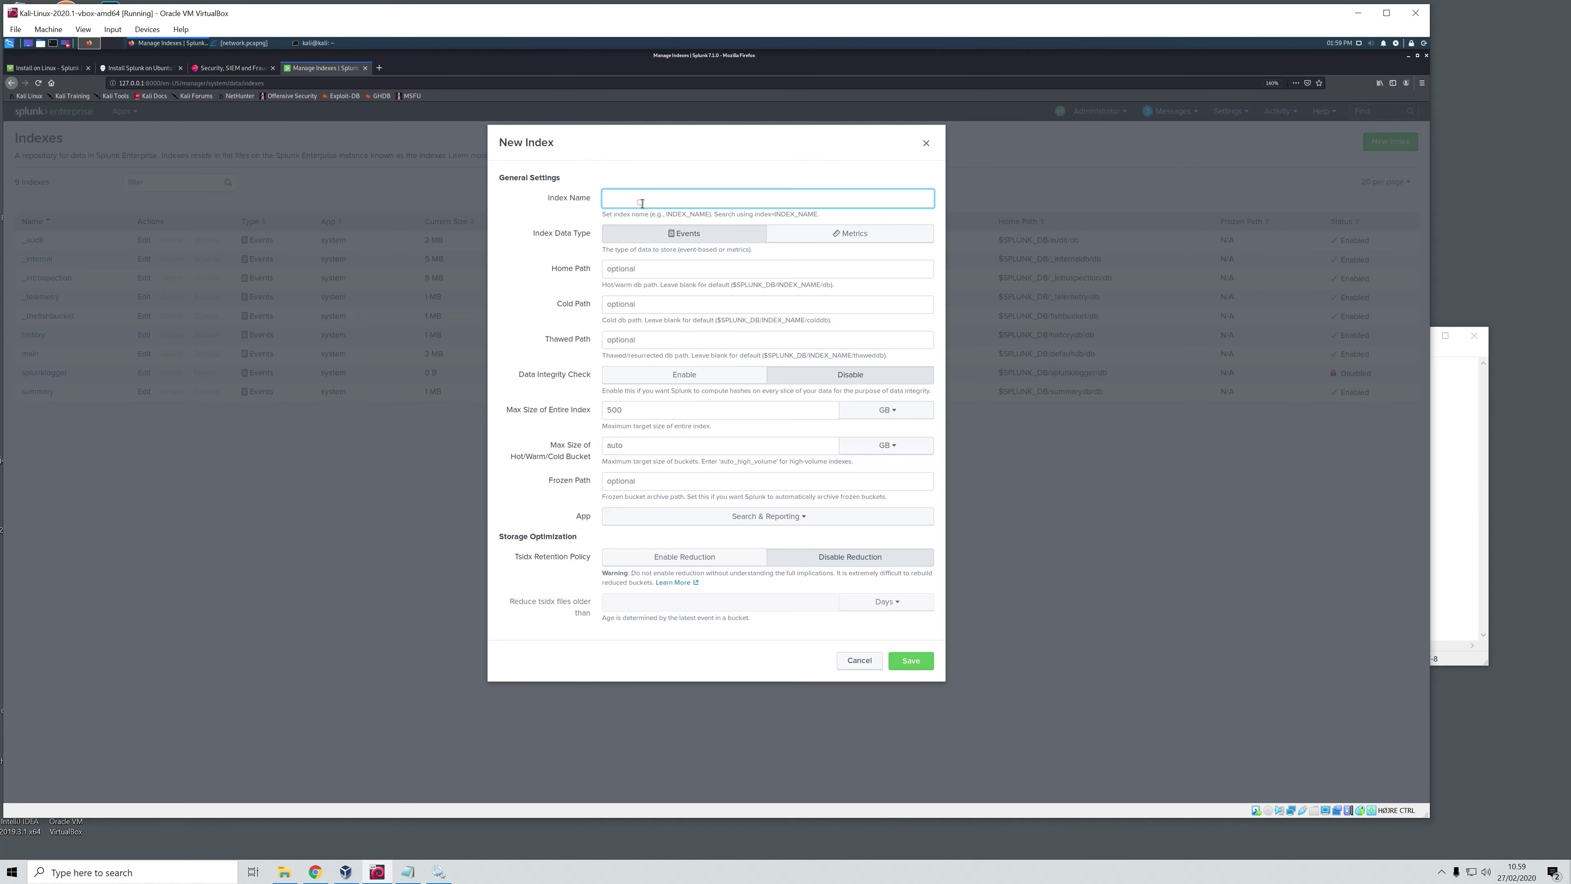
pyautogui.hotkey('ctrl', 'v')
pyautogui.click(917, 664)
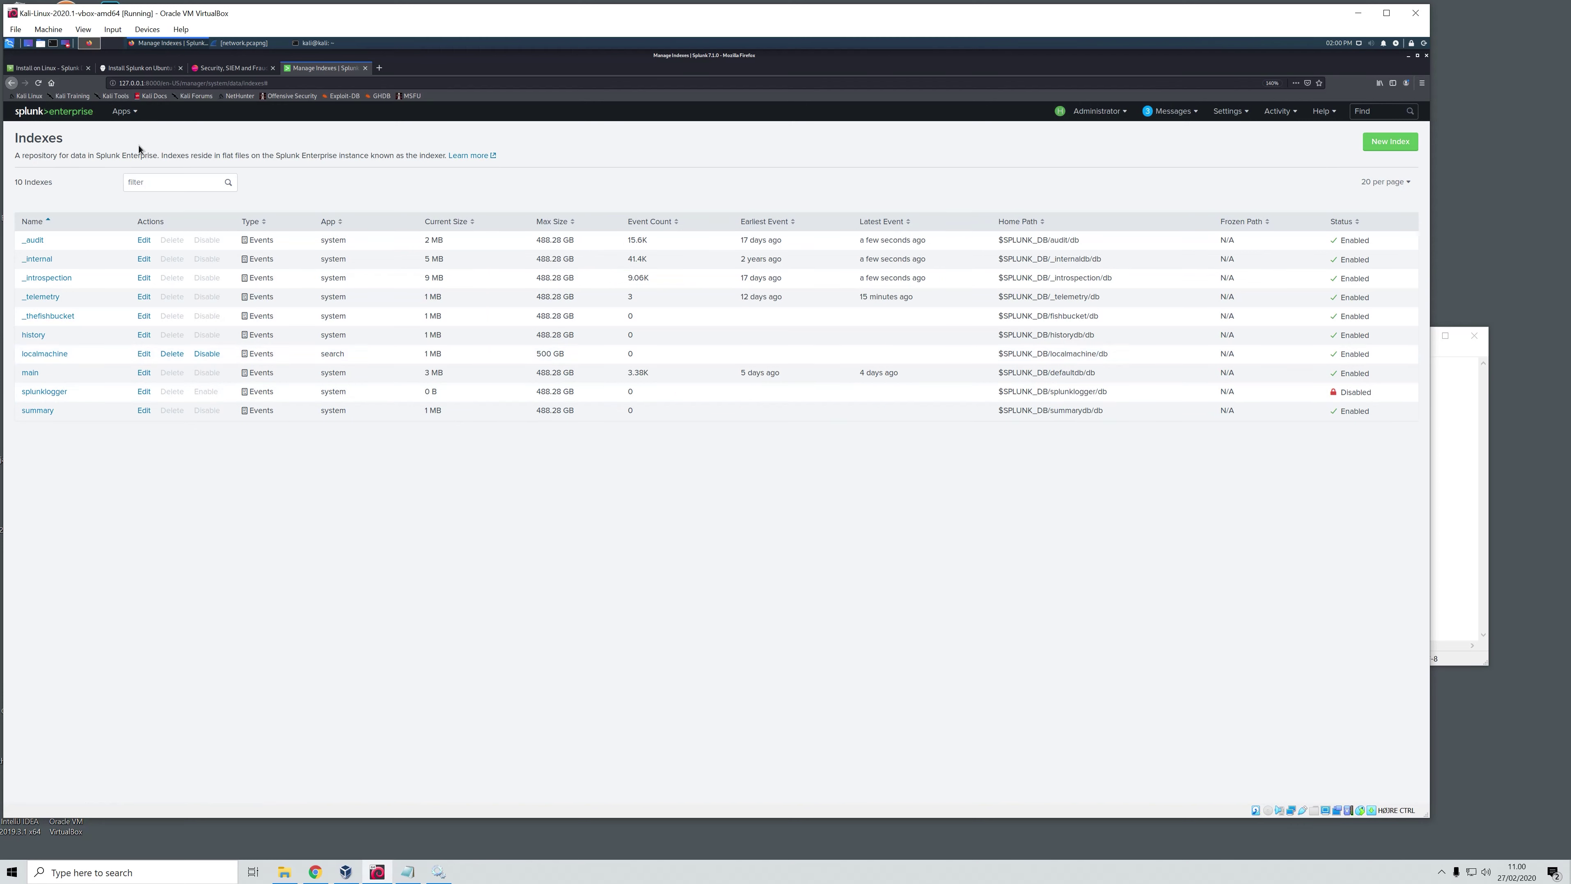
# Open Forwarder Management, minimise Services, and reload to confirm the client phoned home.
pyautogui.click(1230, 110)
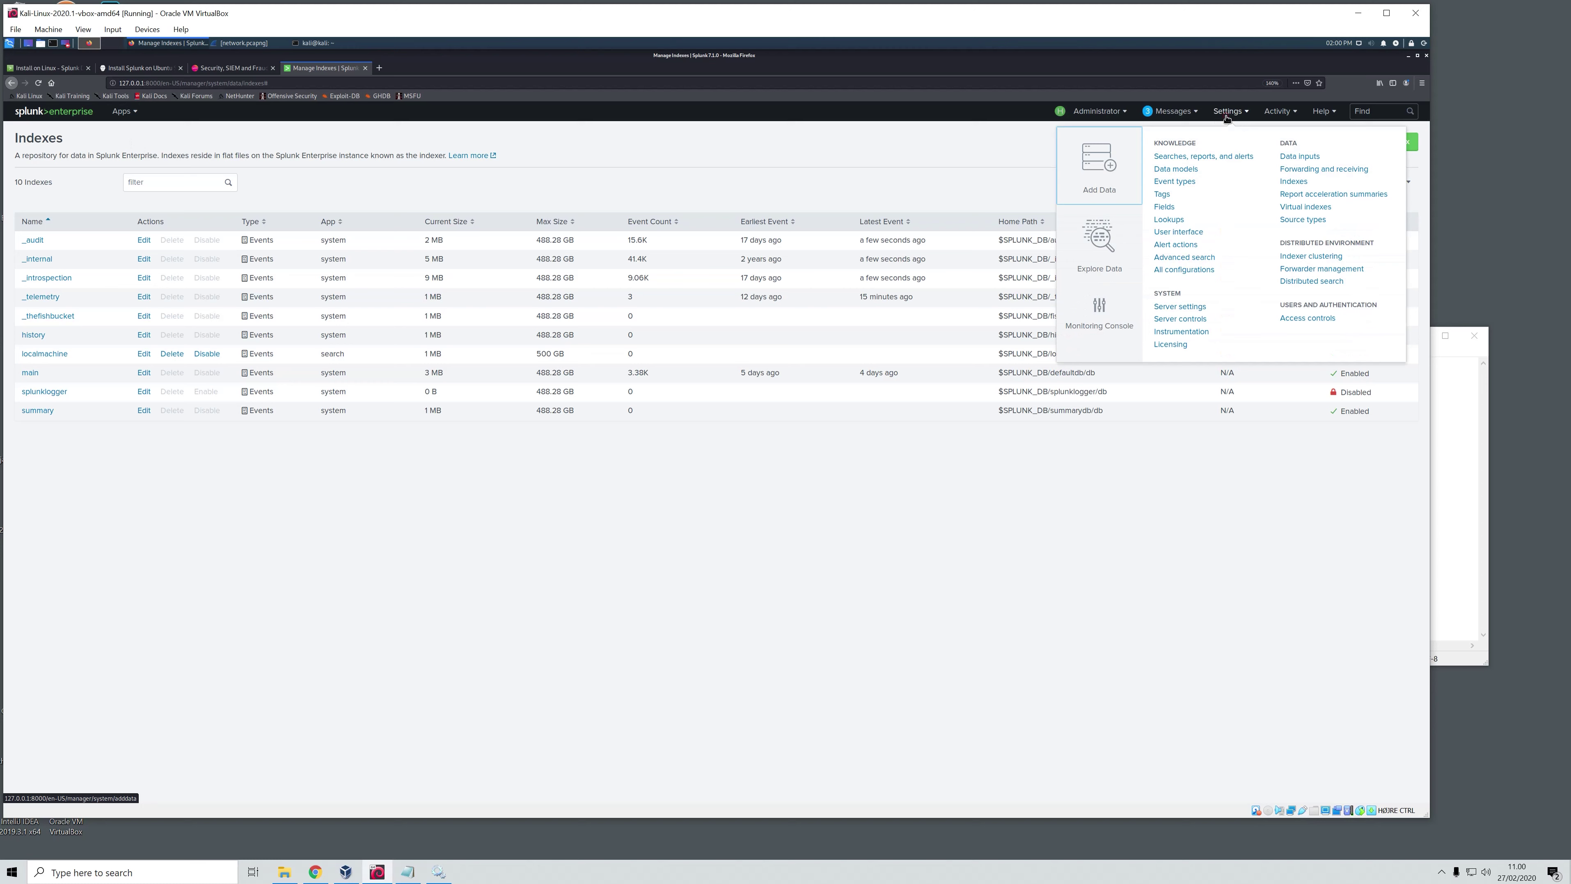
pyautogui.click(1335, 271)
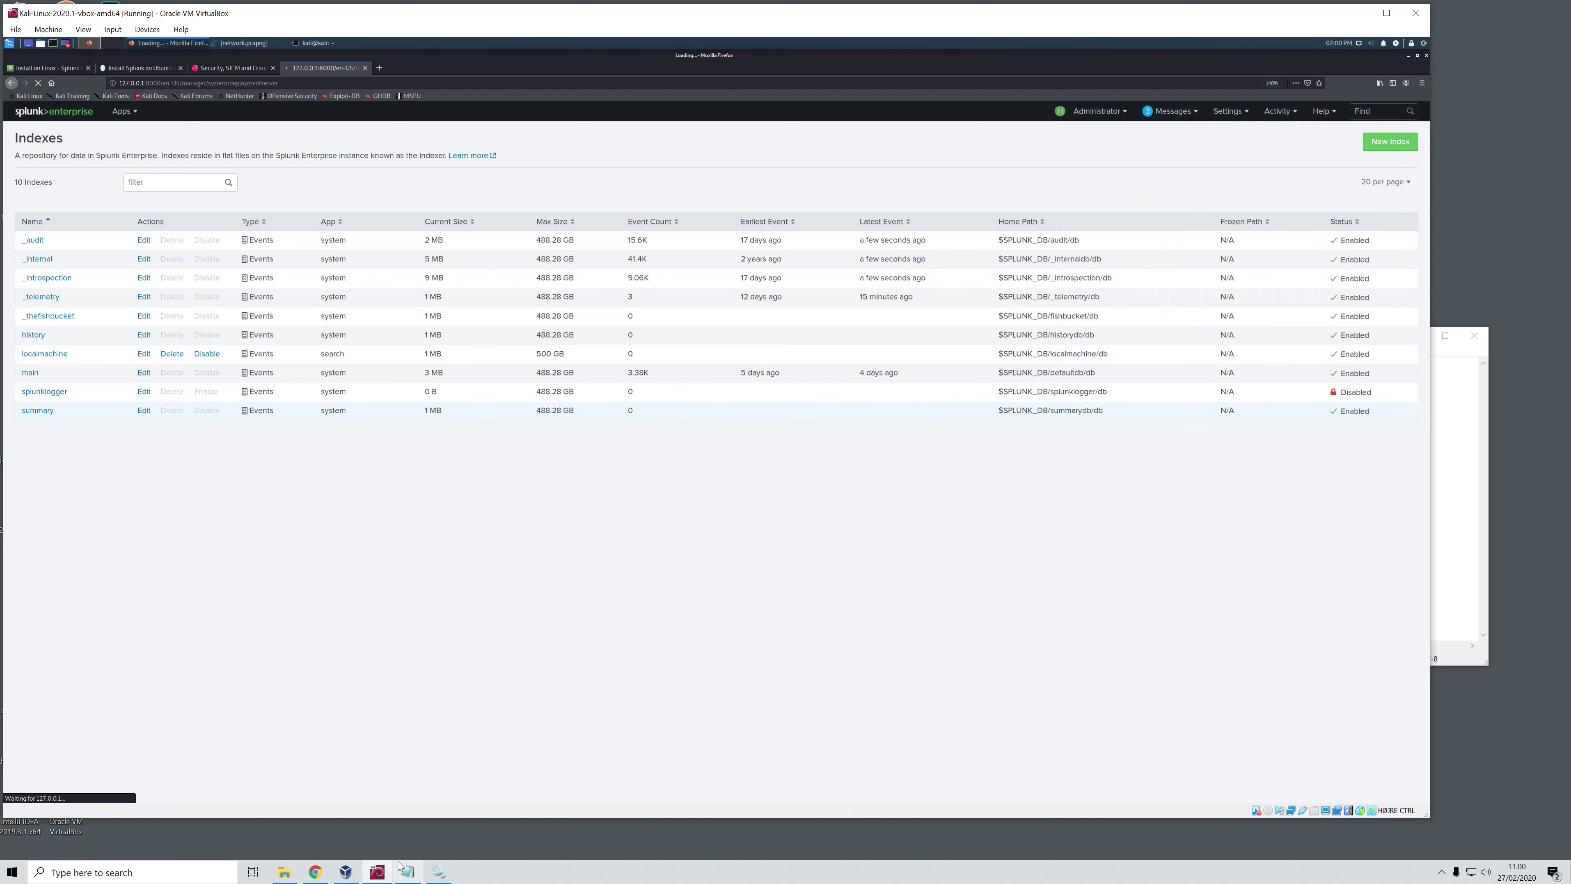
pyautogui.click(438, 872)
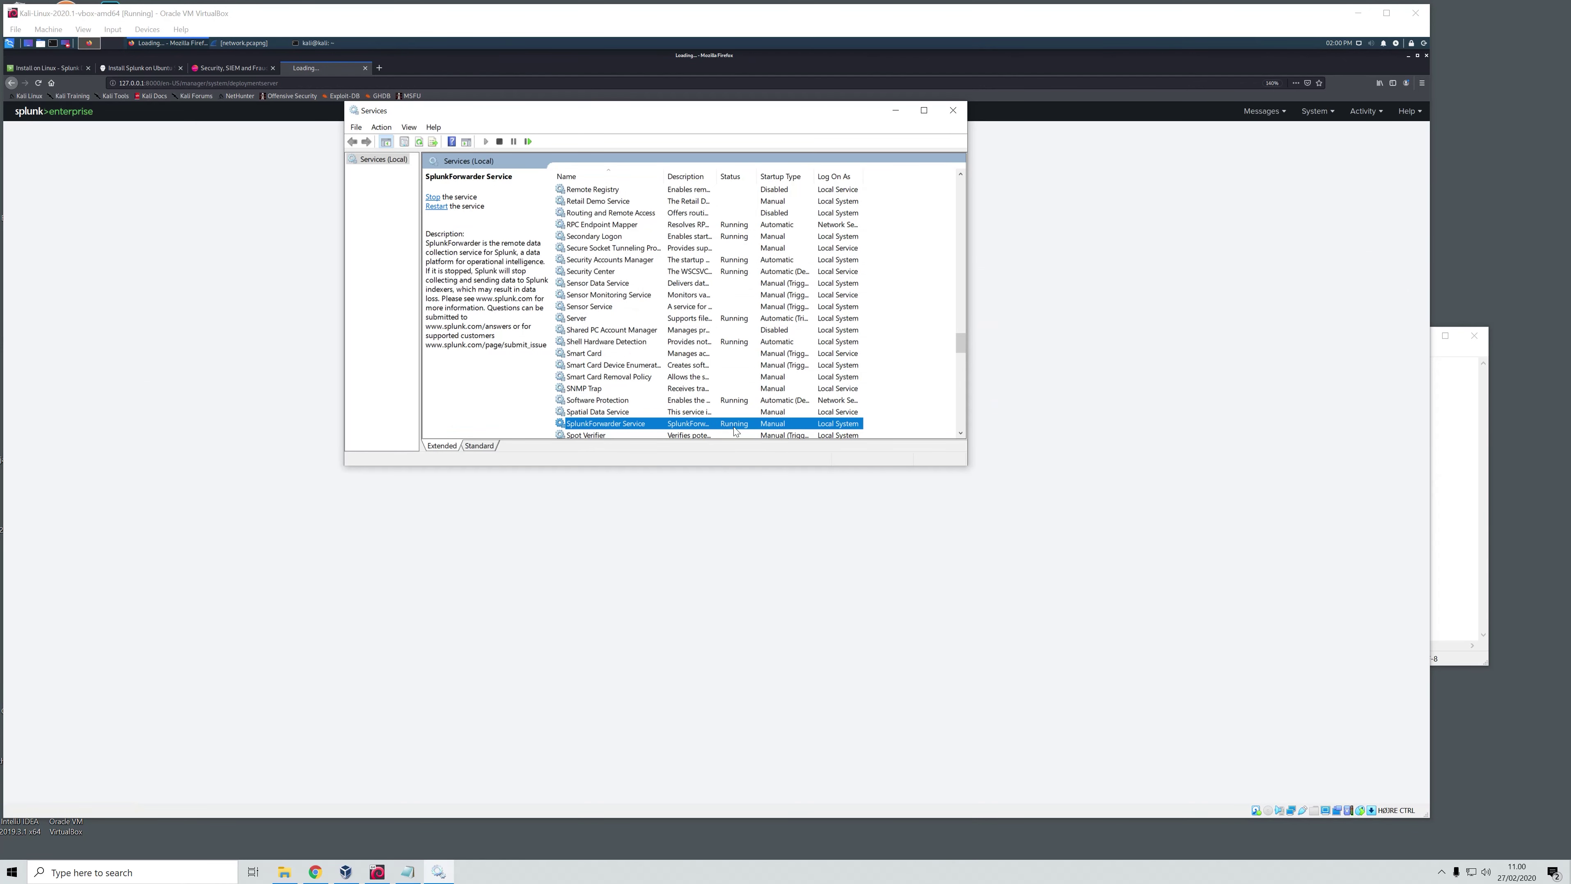
pyautogui.click(896, 112)
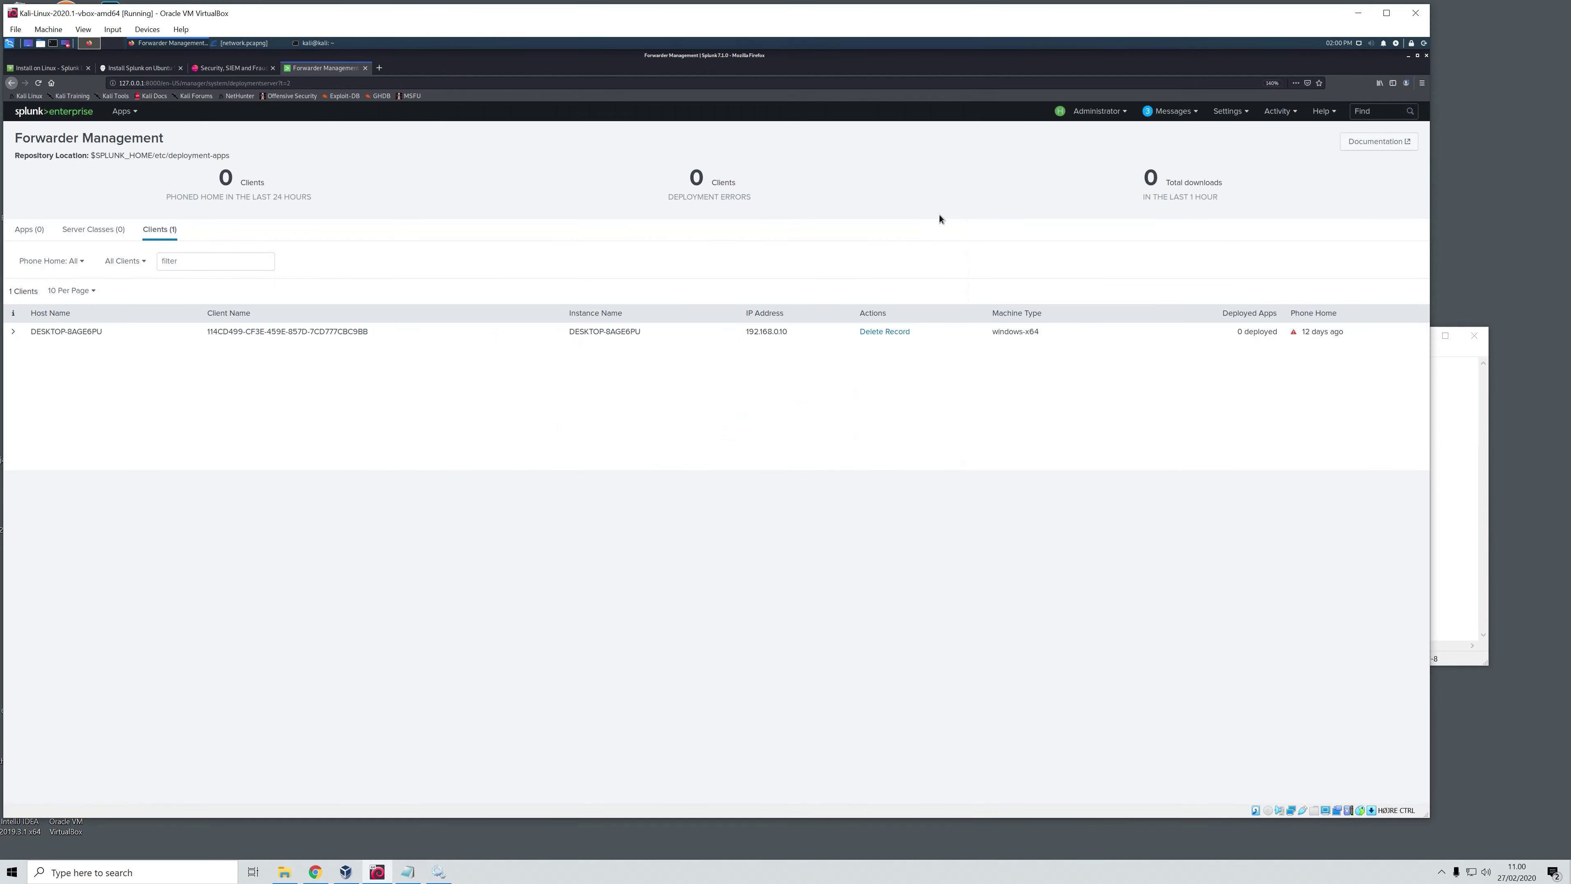
pyautogui.press('F5')
pyautogui.press('F5')
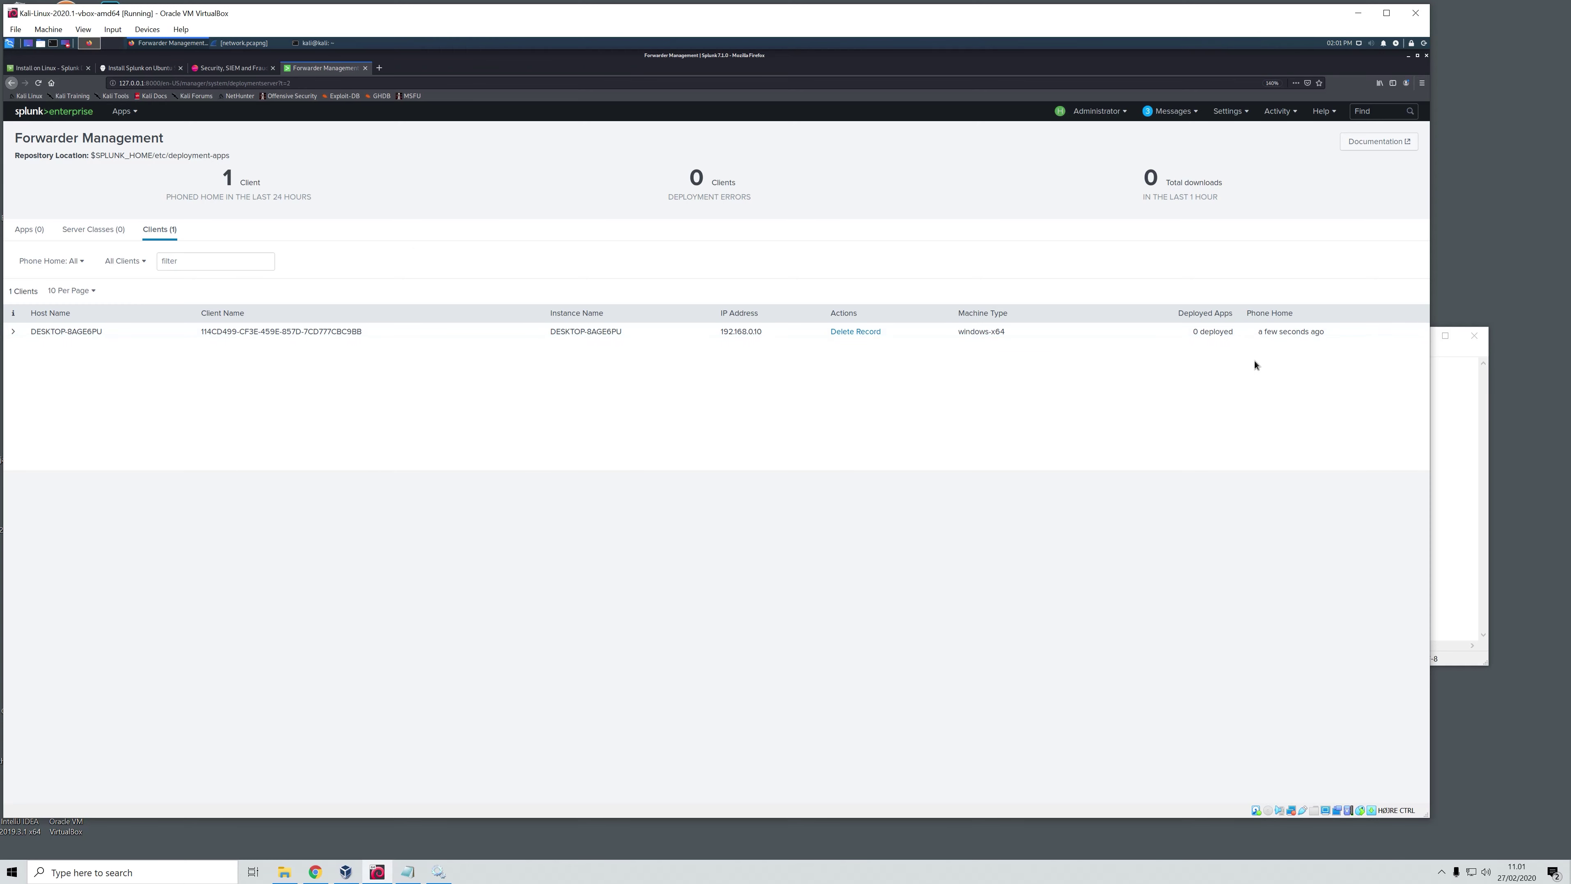
# Copy the monitored path from Notepad and navigate File Explorer to the Documents\log folder.
pyautogui.click(291, 876)
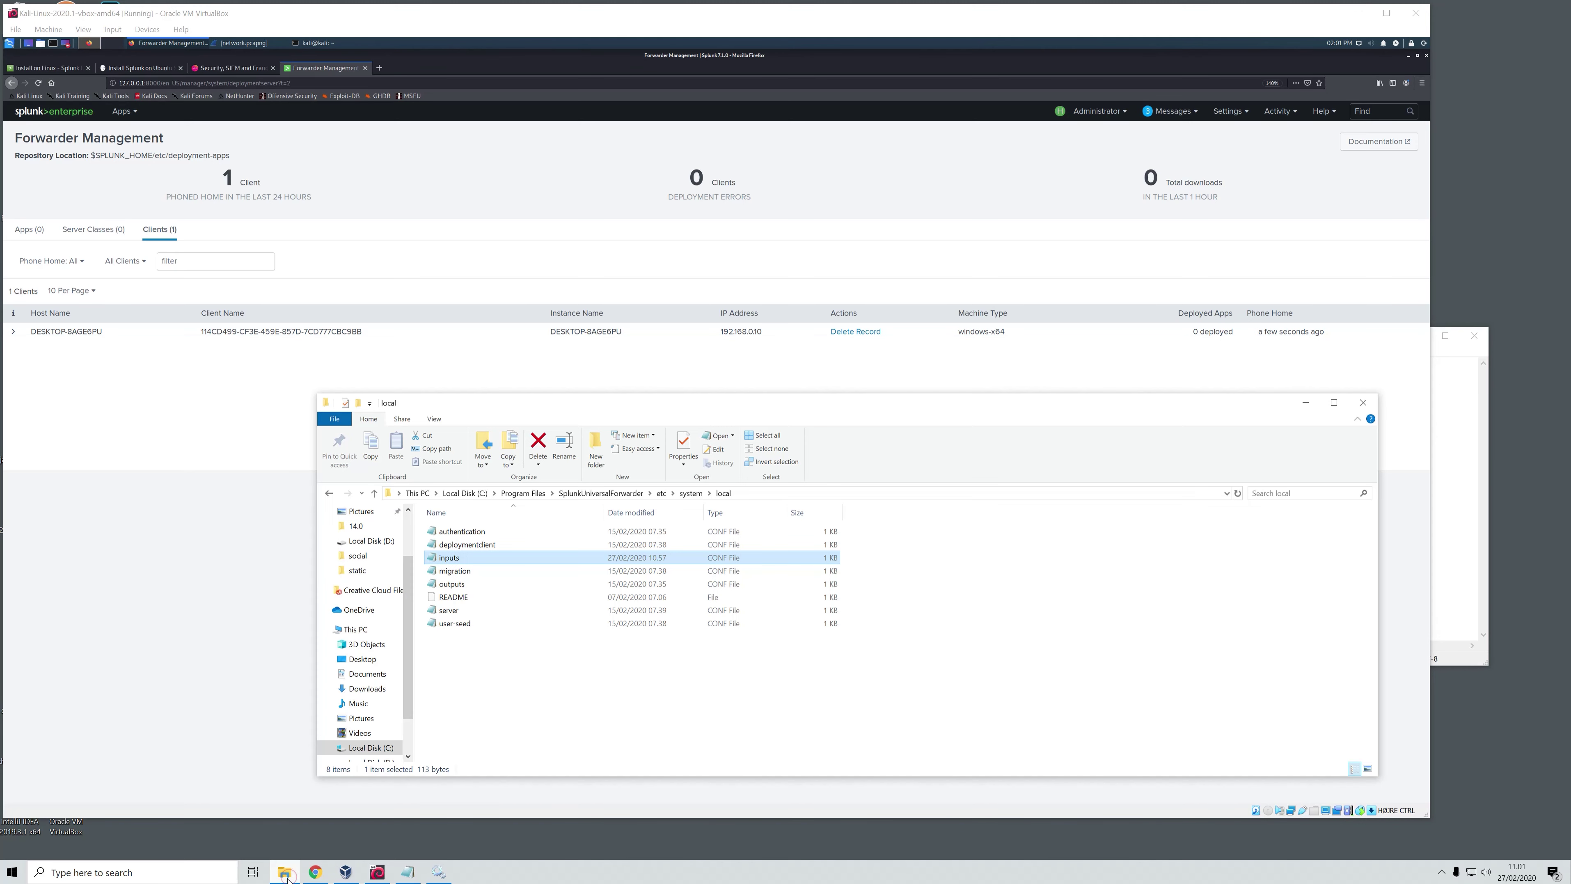
pyautogui.click(440, 872)
pyautogui.click(512, 362)
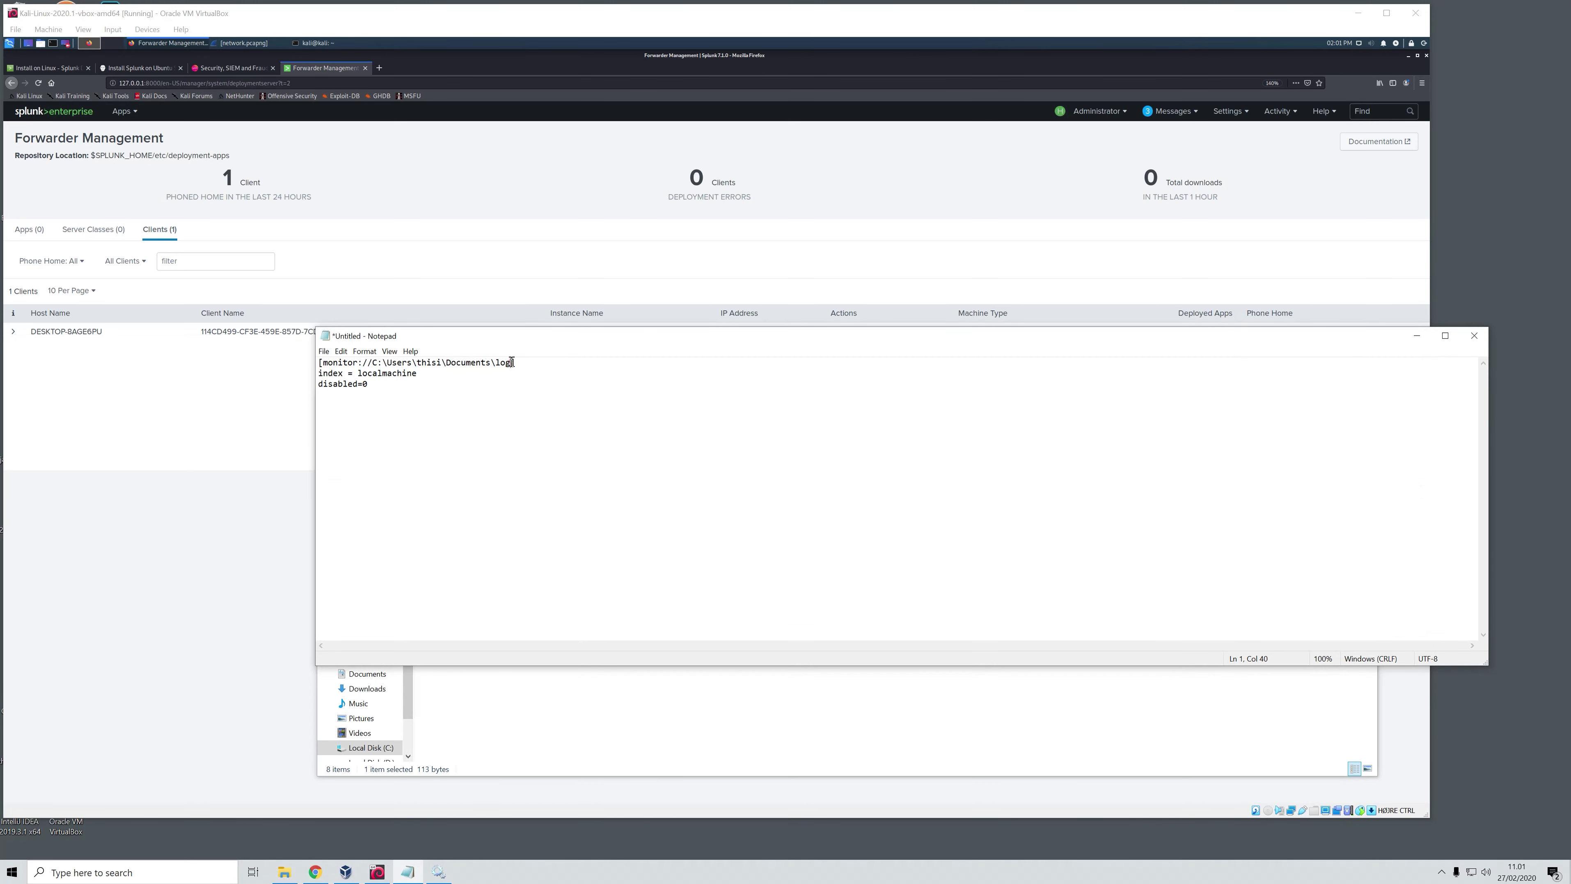
pyautogui.moveTo(512, 362); pyautogui.dragTo(374, 364)
pyautogui.hotkey('ctrl', 'c')
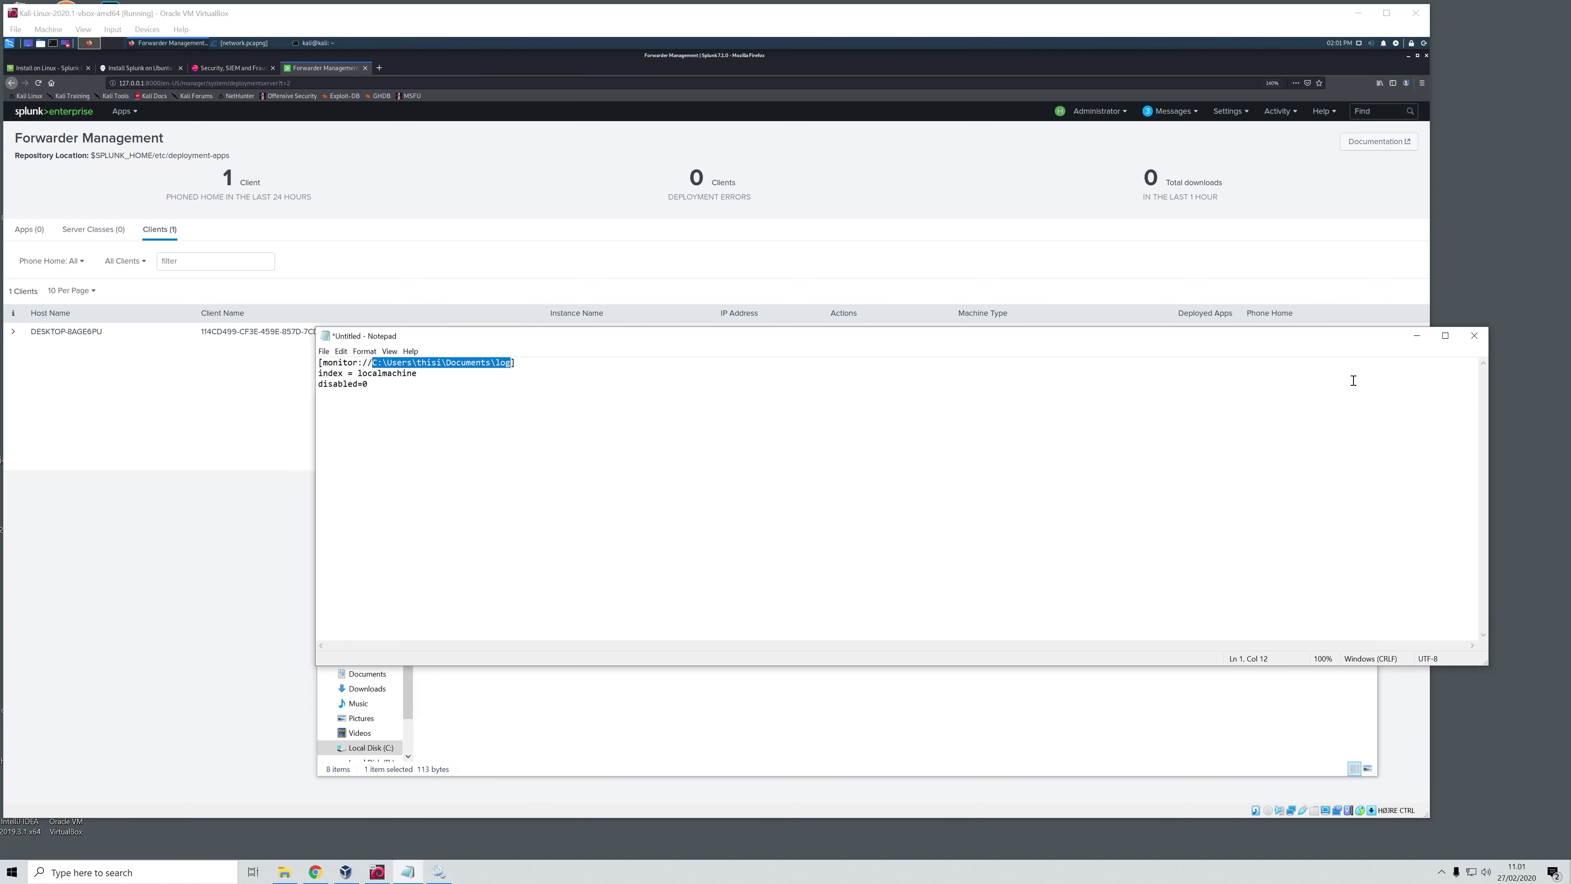
pyautogui.click(1417, 335)
pyautogui.click(751, 492)
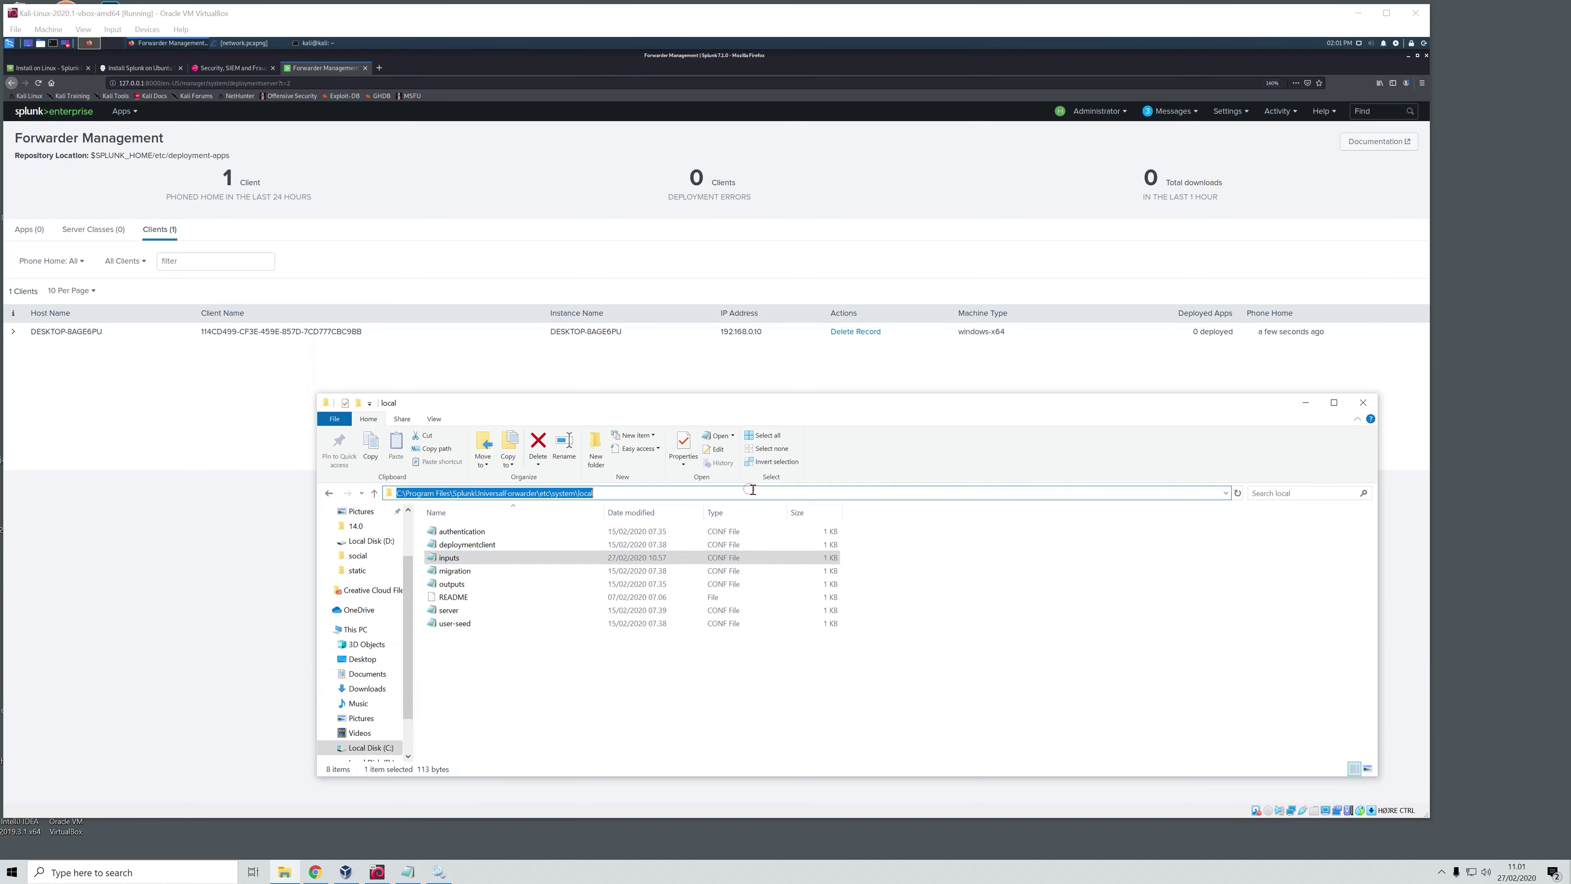
pyautogui.hotkey('ctrl', 'v')
pyautogui.press('Return')
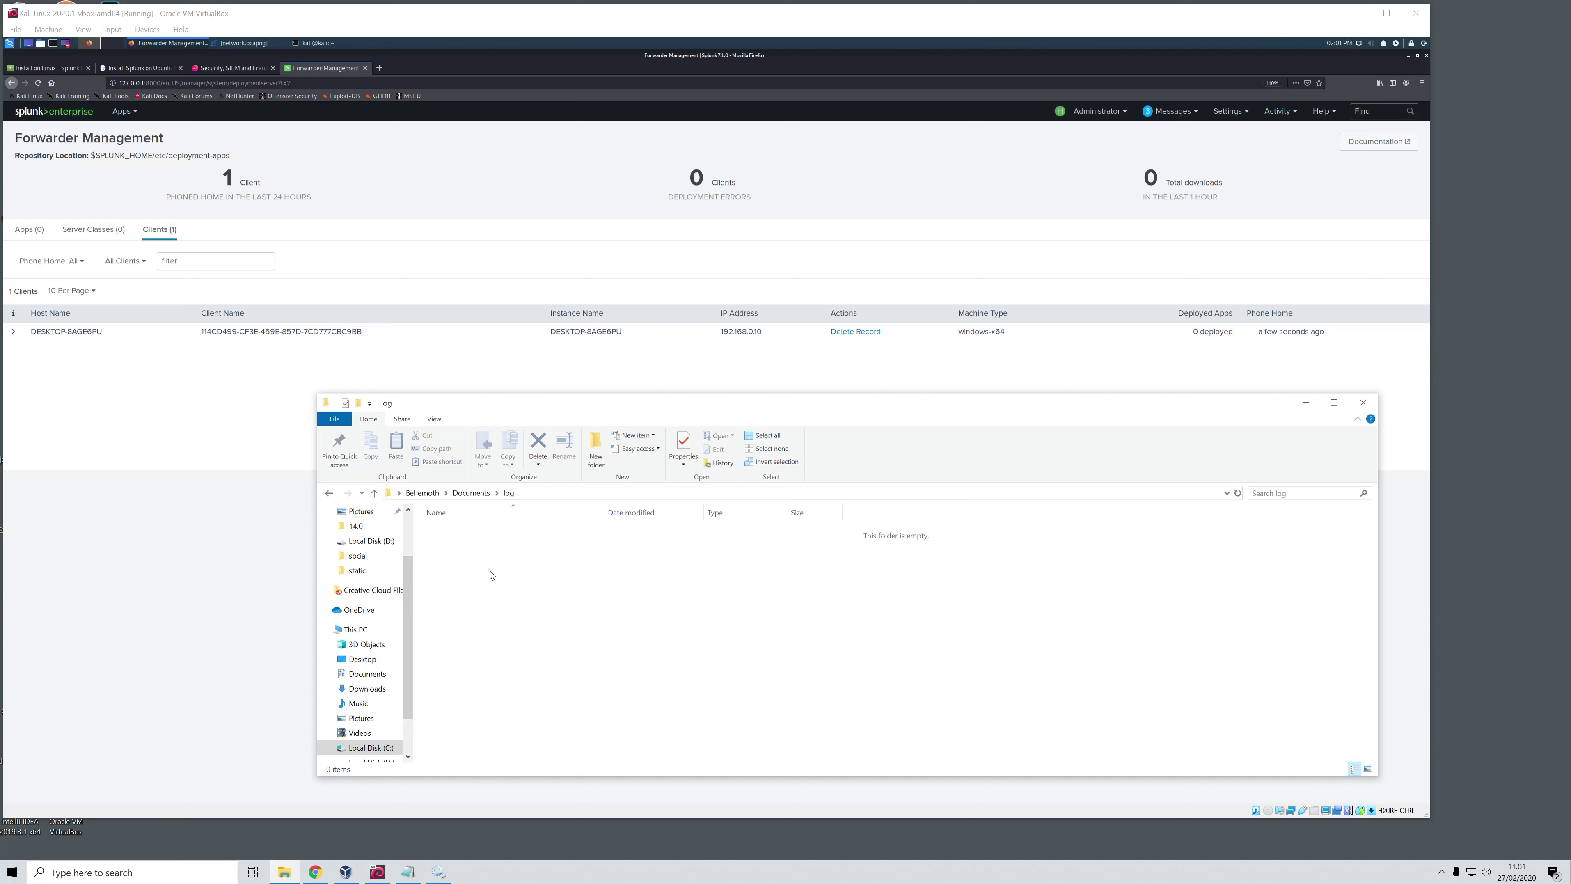
# Create a text file named hello containing 'hello splunk' and save it.
pyautogui.rightClick(490, 574)
pyautogui.moveTo(545, 720)
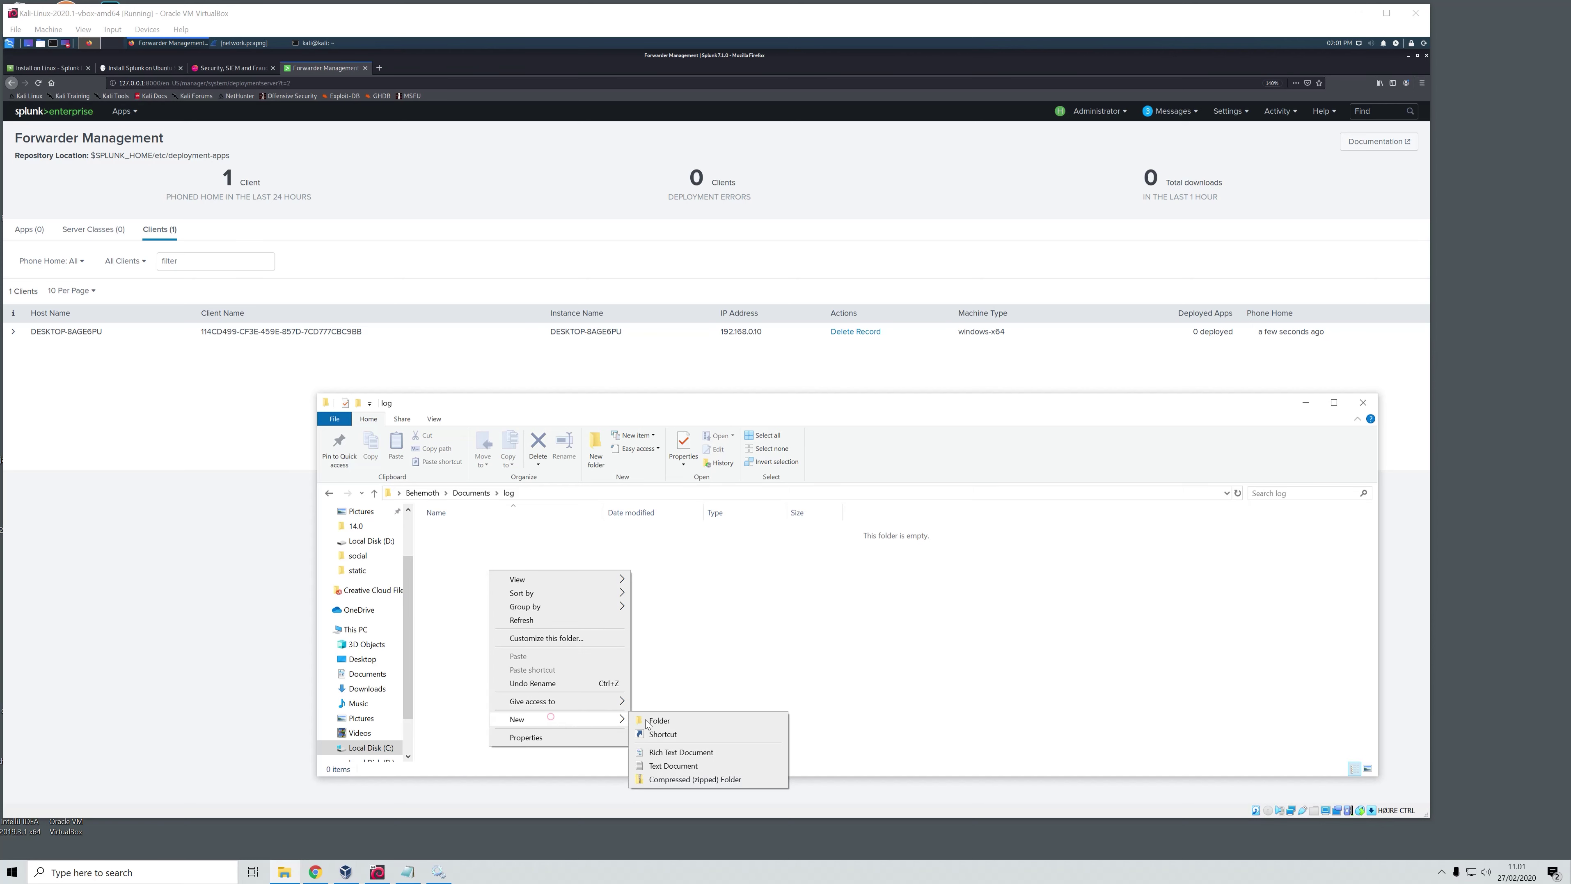
pyautogui.click(678, 766)
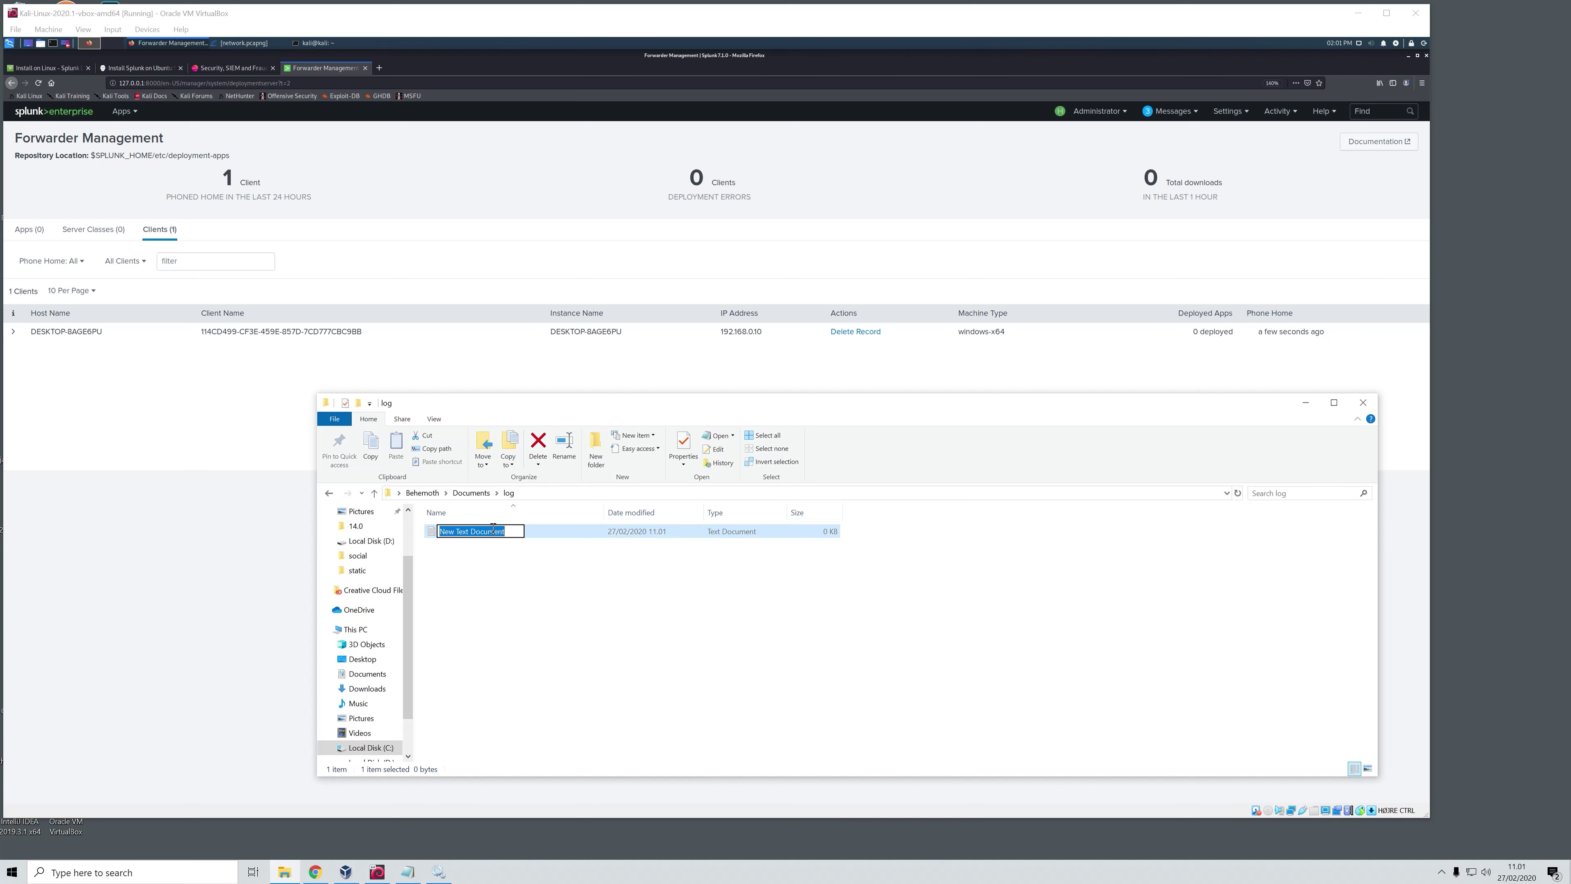
pyautogui.write('hello')
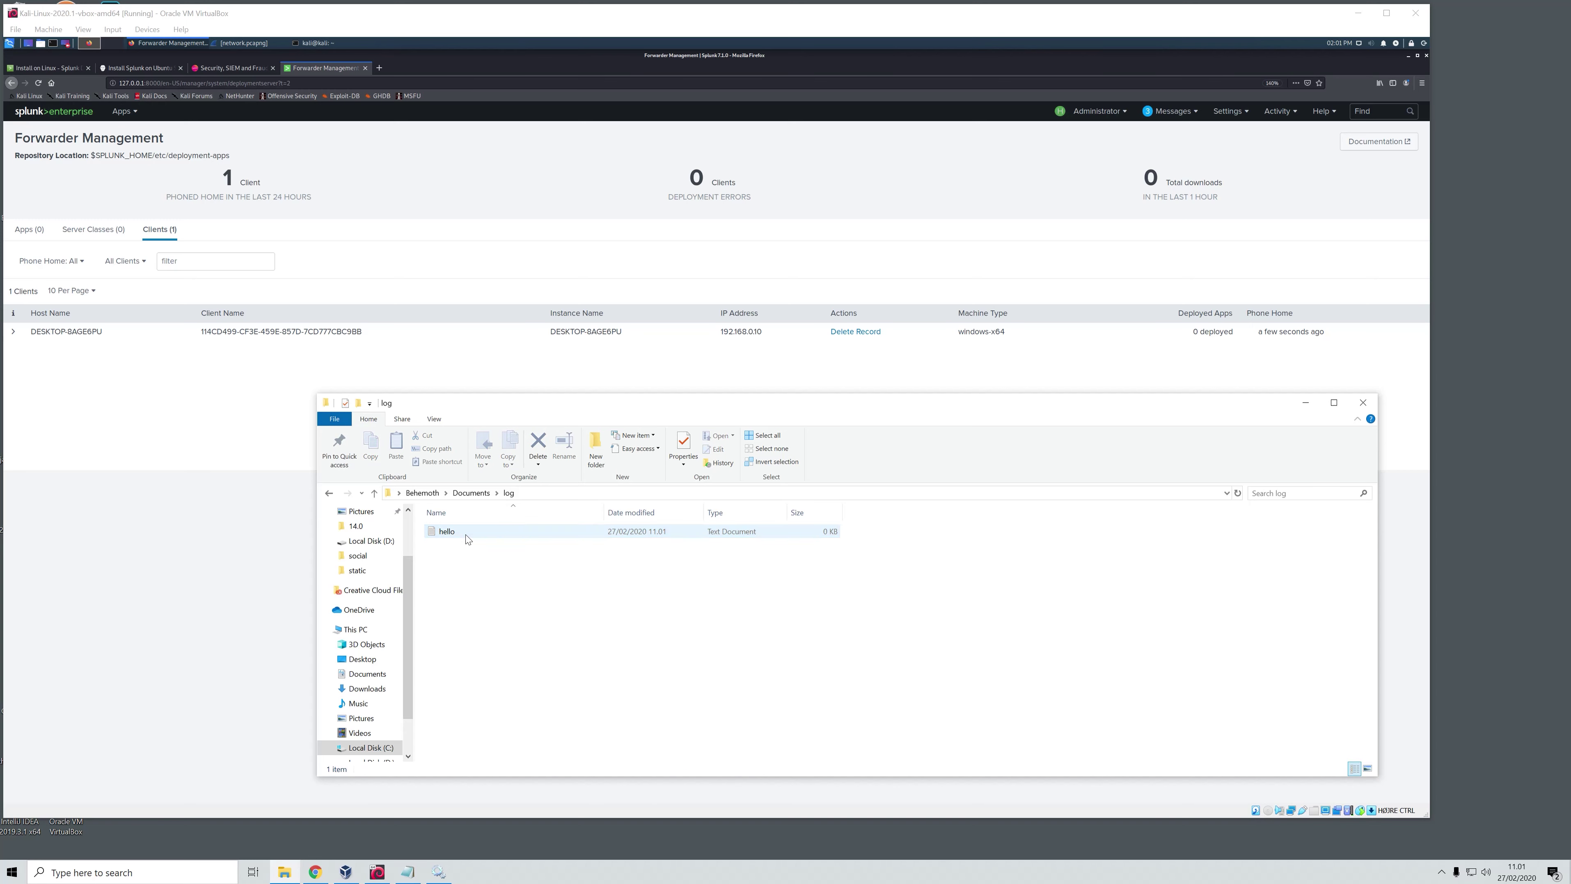
pyautogui.doubleClick(450, 531)
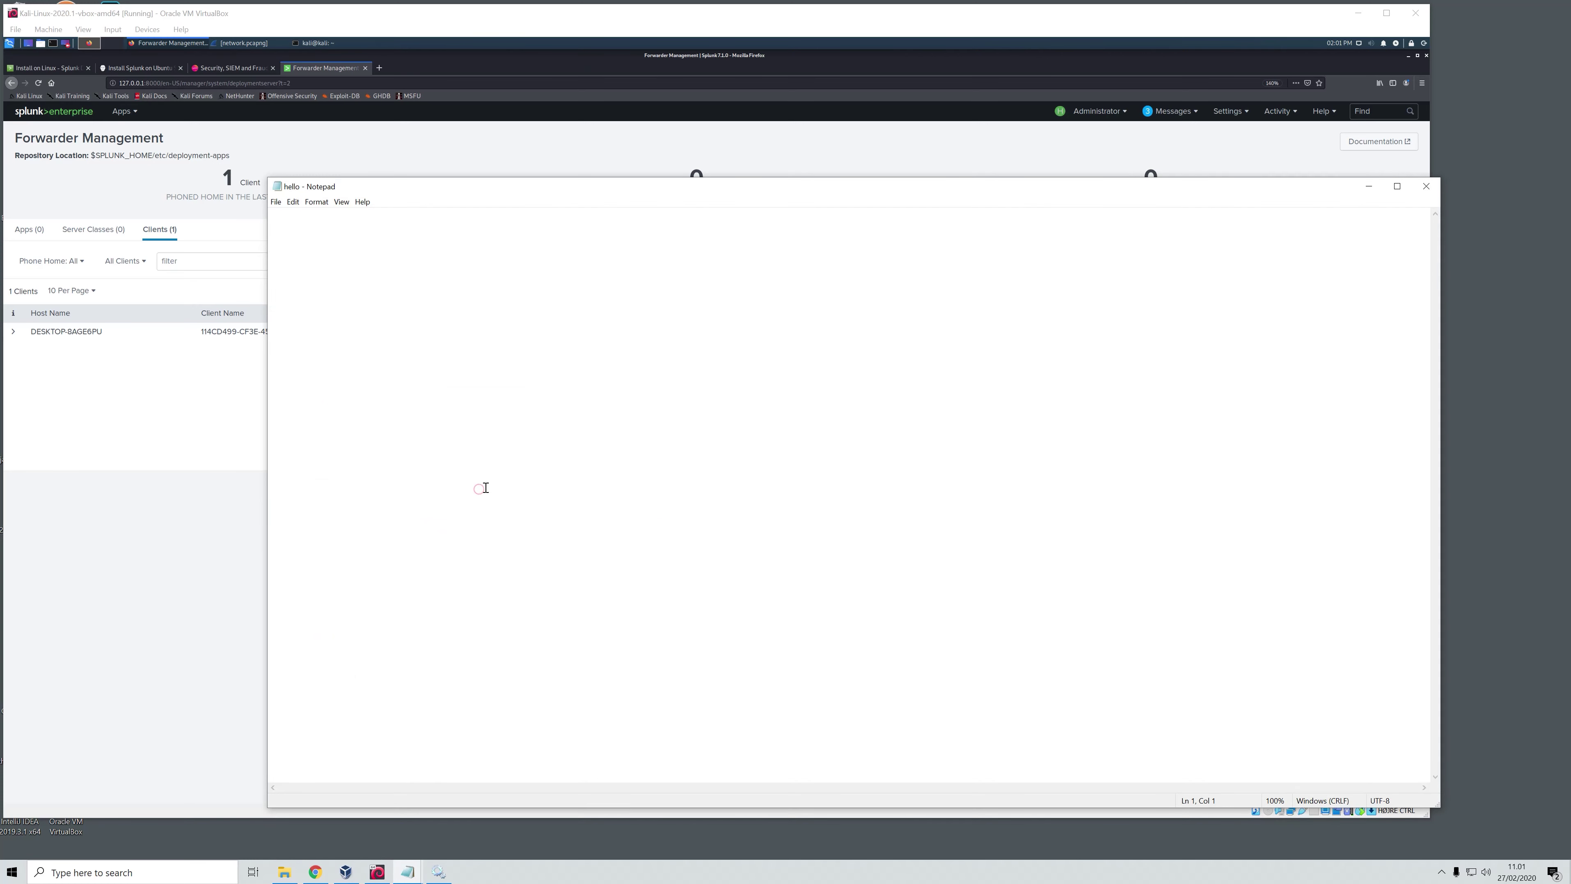
pyautogui.write('hello splunk')
pyautogui.hotkey('ctrl', 's')
pyautogui.click(1421, 187)
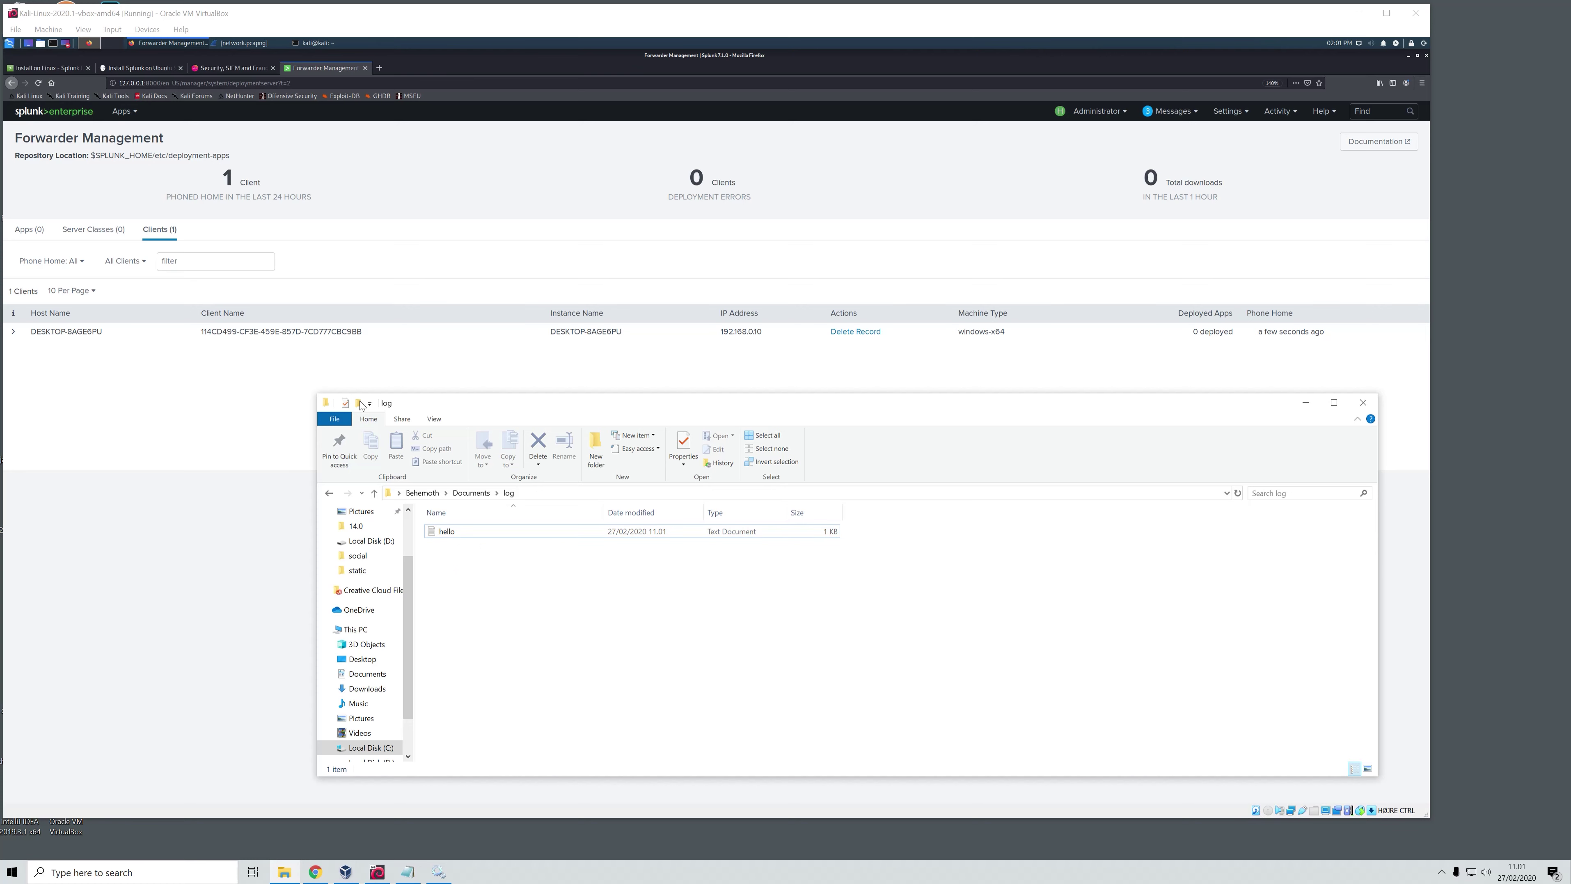
# Run a Search & Reporting search for index="localmachine".
pyautogui.click(212, 420)
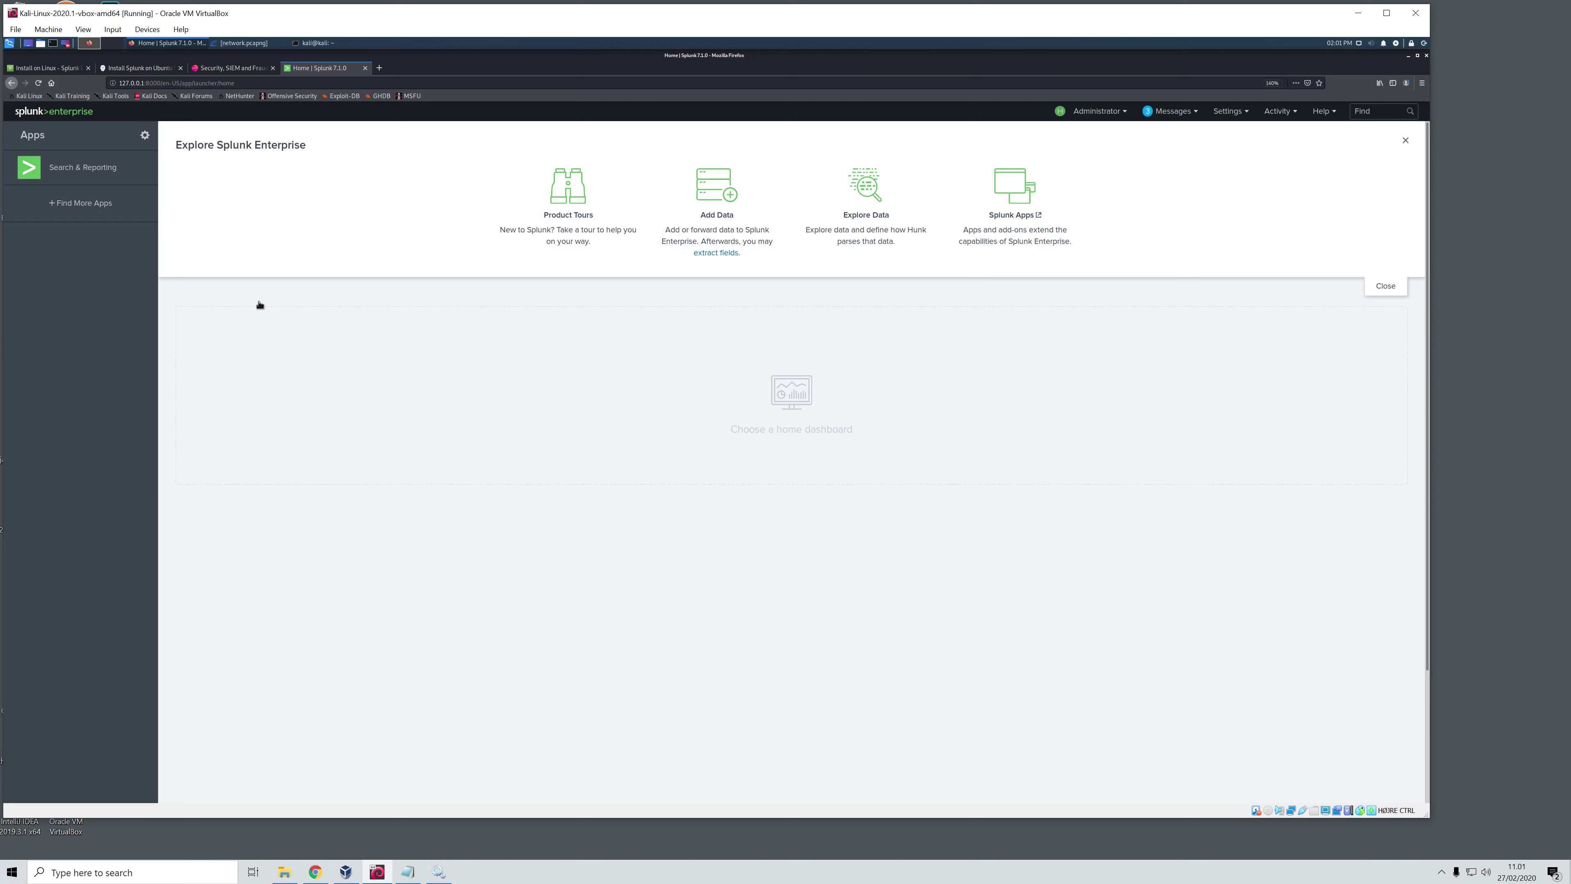
pyautogui.click(67, 171)
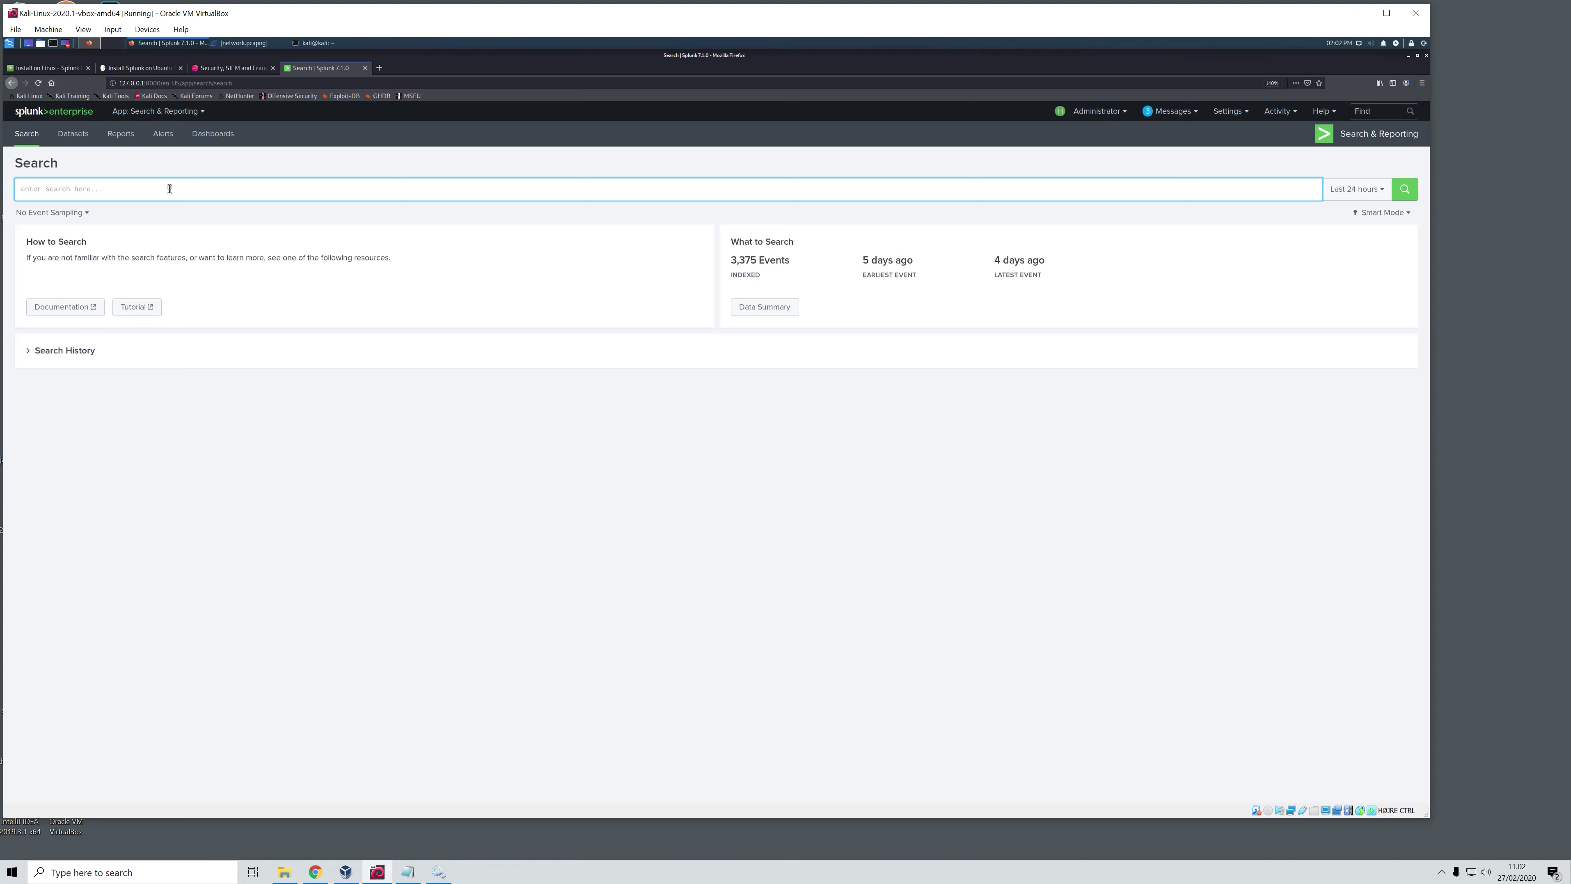
pyautogui.click(170, 189)
pyautogui.write('index=')
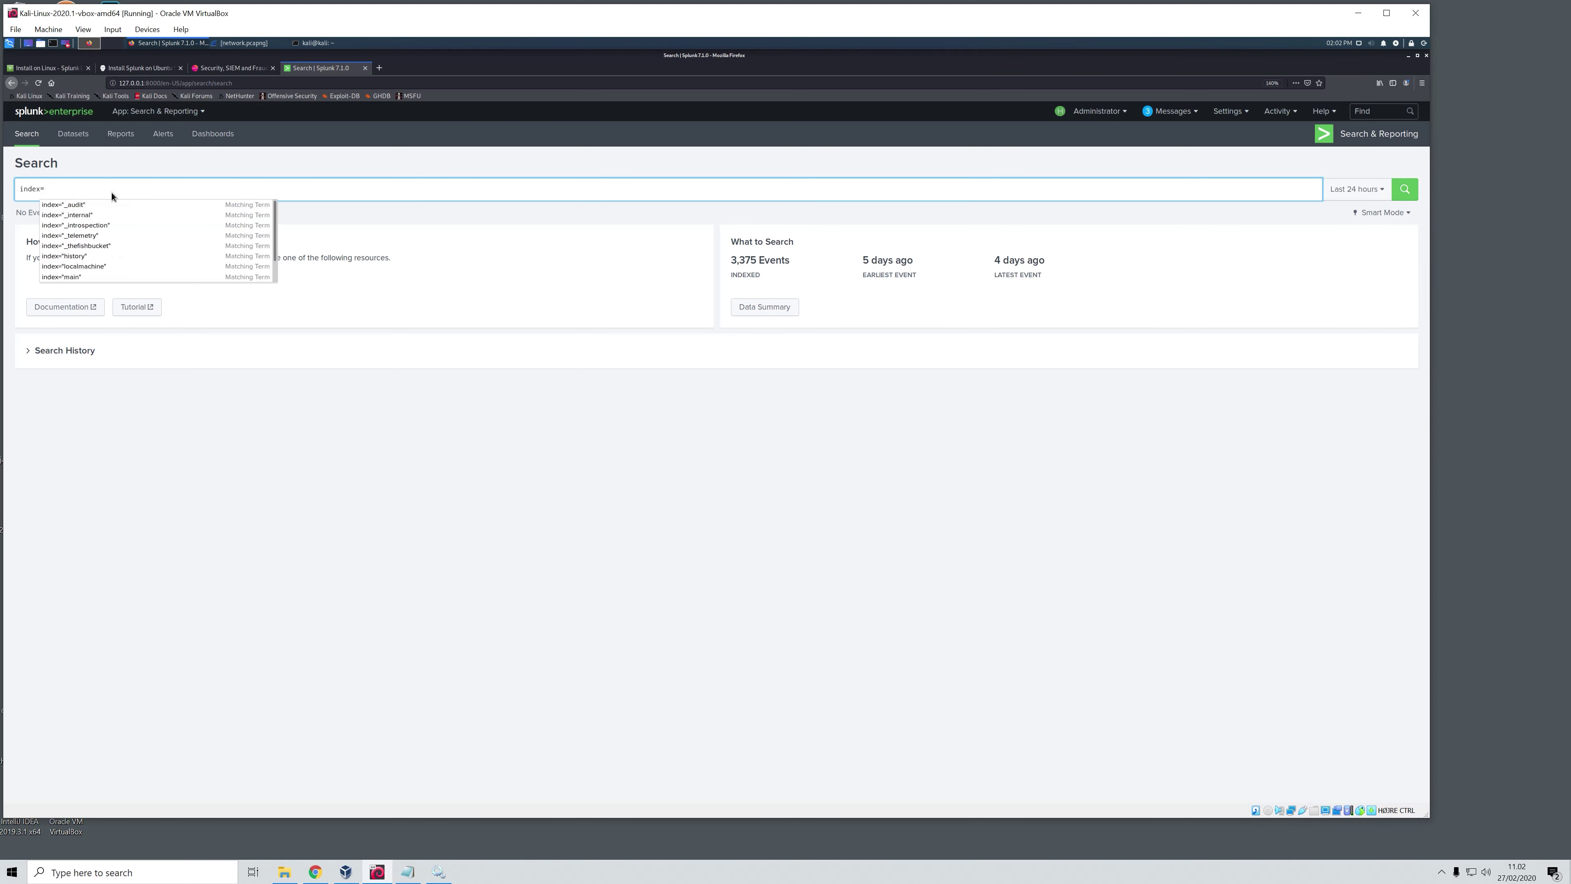
pyautogui.write('local')
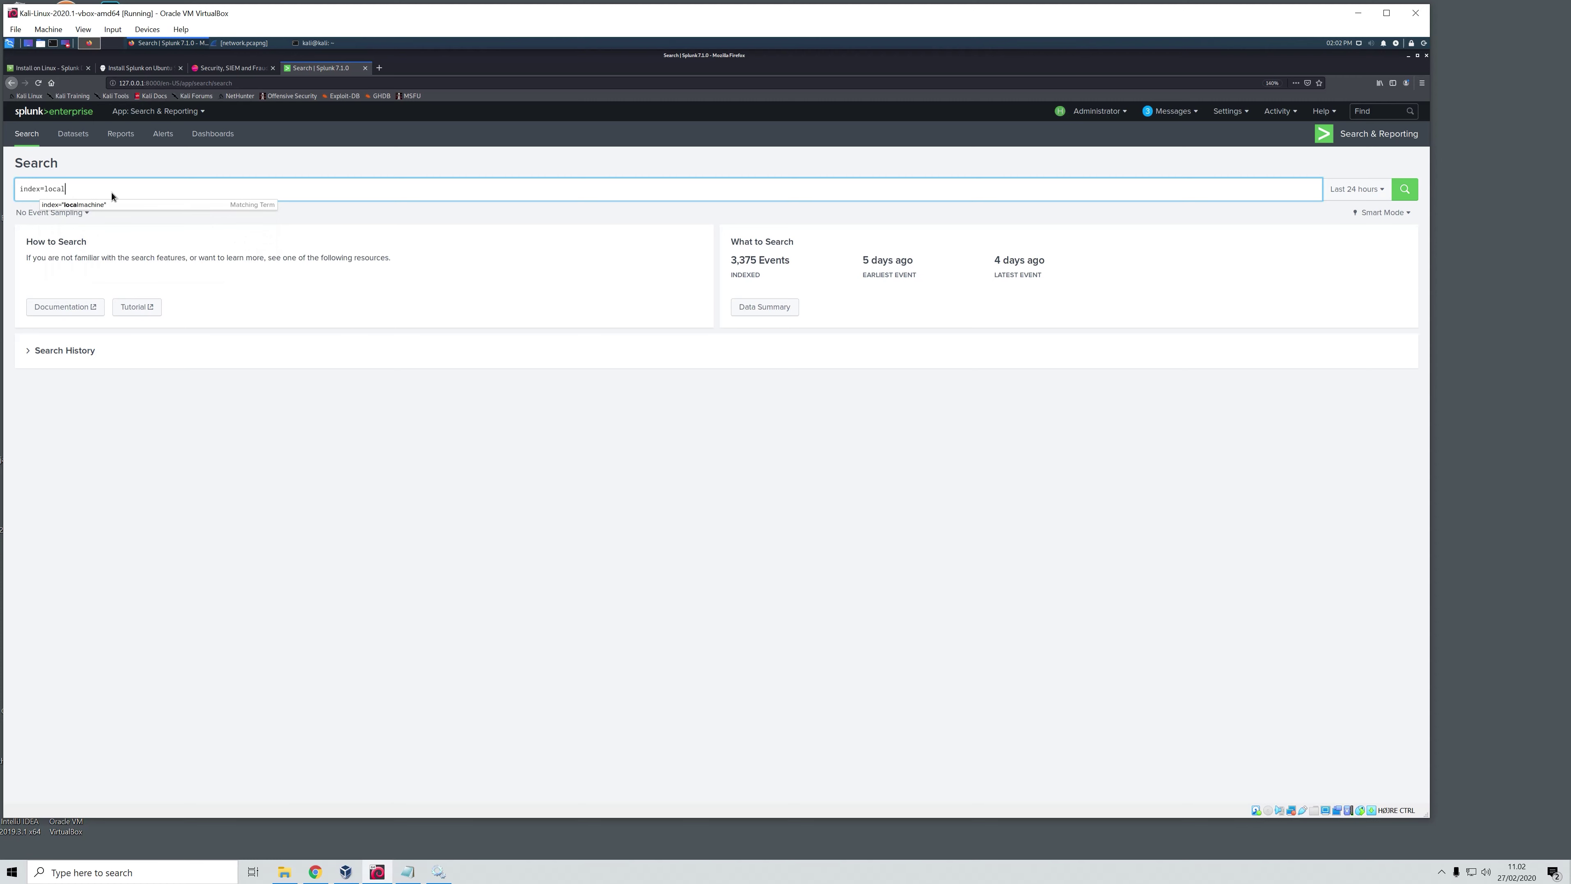
pyautogui.click(92, 206)
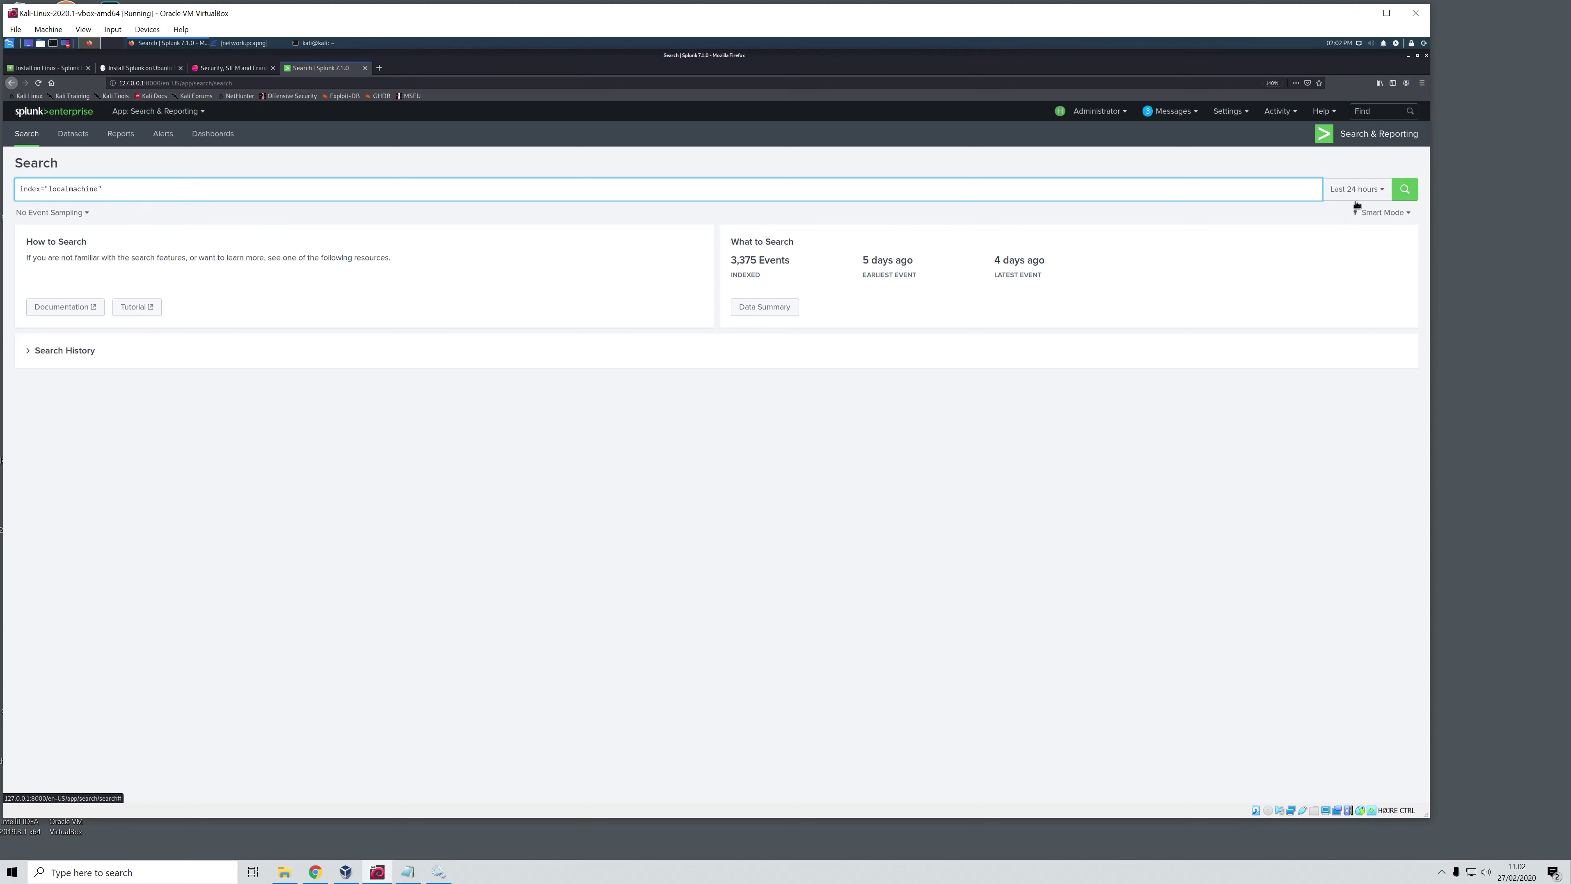
pyautogui.click(1405, 190)
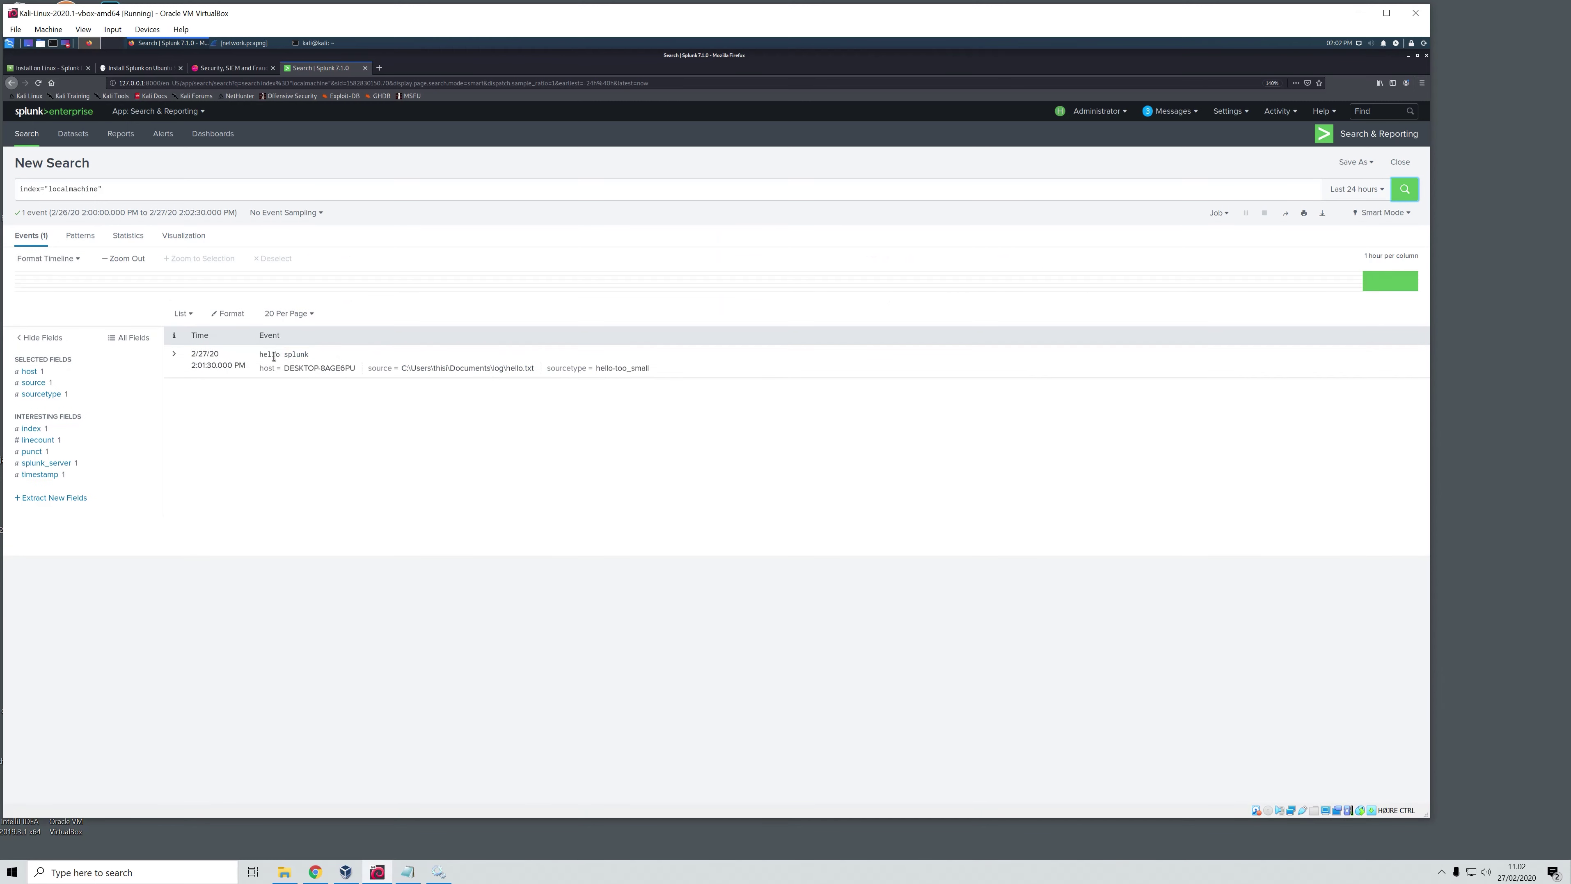
# Expand the 'hello splunk' event to view its fields, including index localmachine.
pyautogui.click(174, 354)
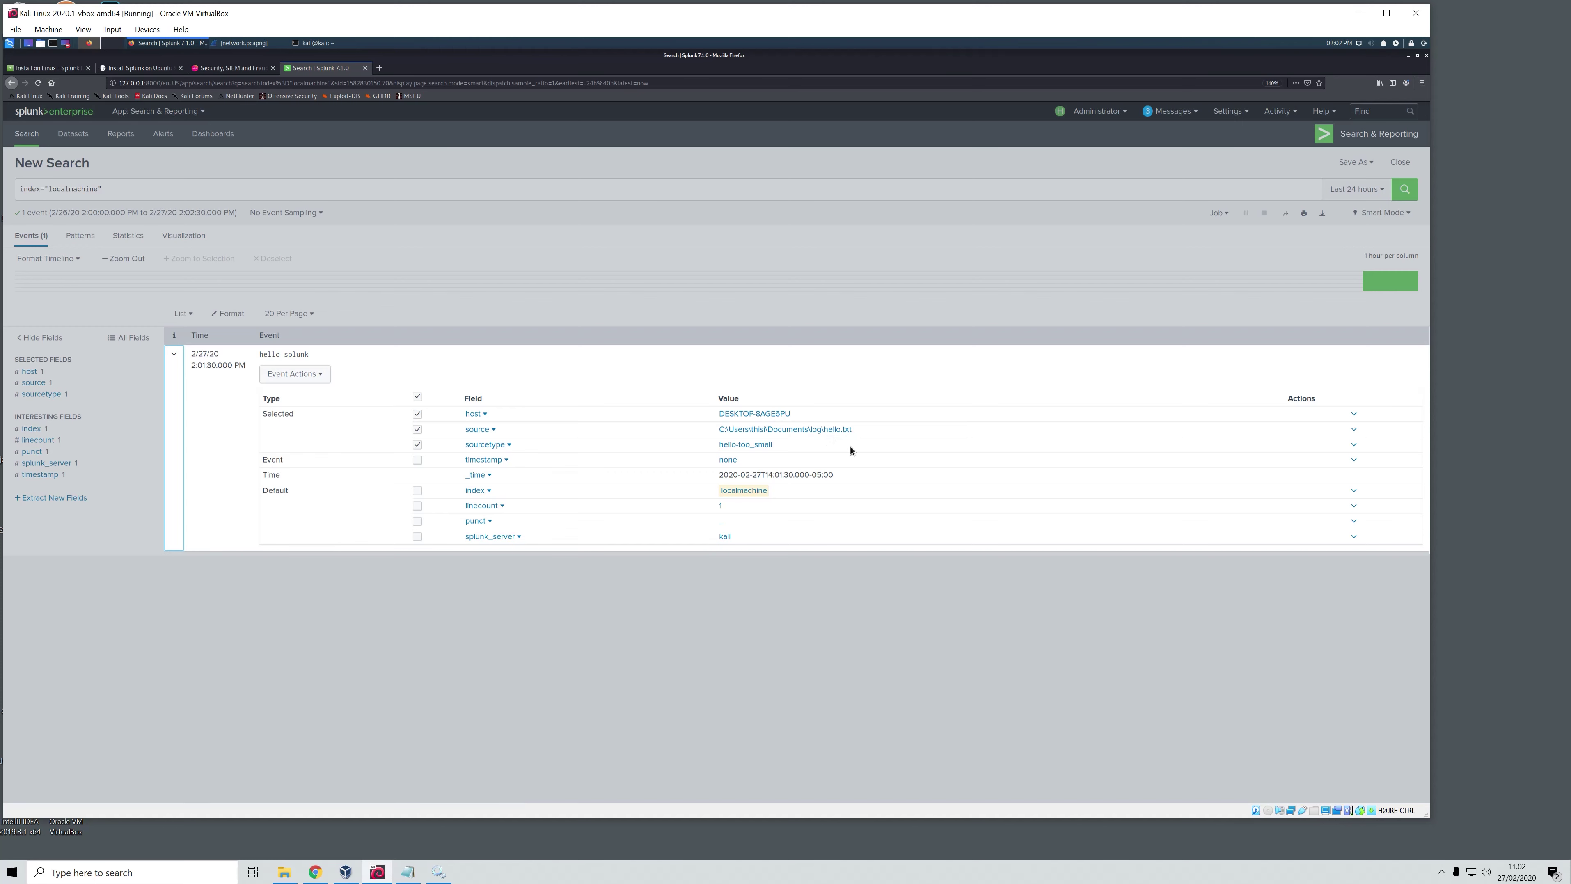
pyautogui.moveTo(259, 354); pyautogui.dragTo(311, 355)
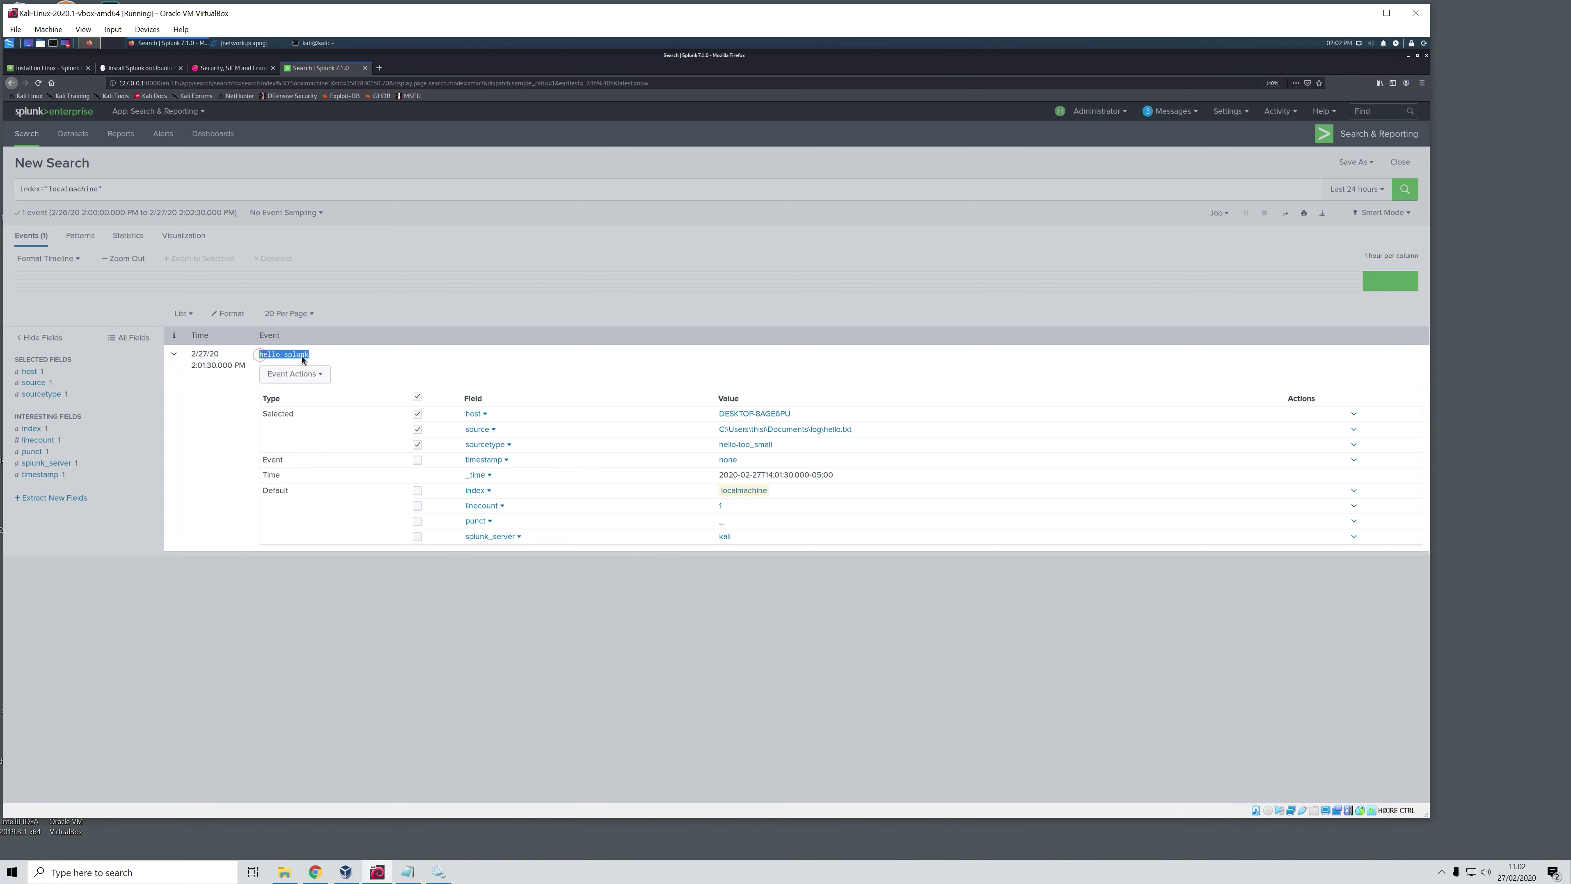
pyautogui.click(362, 359)
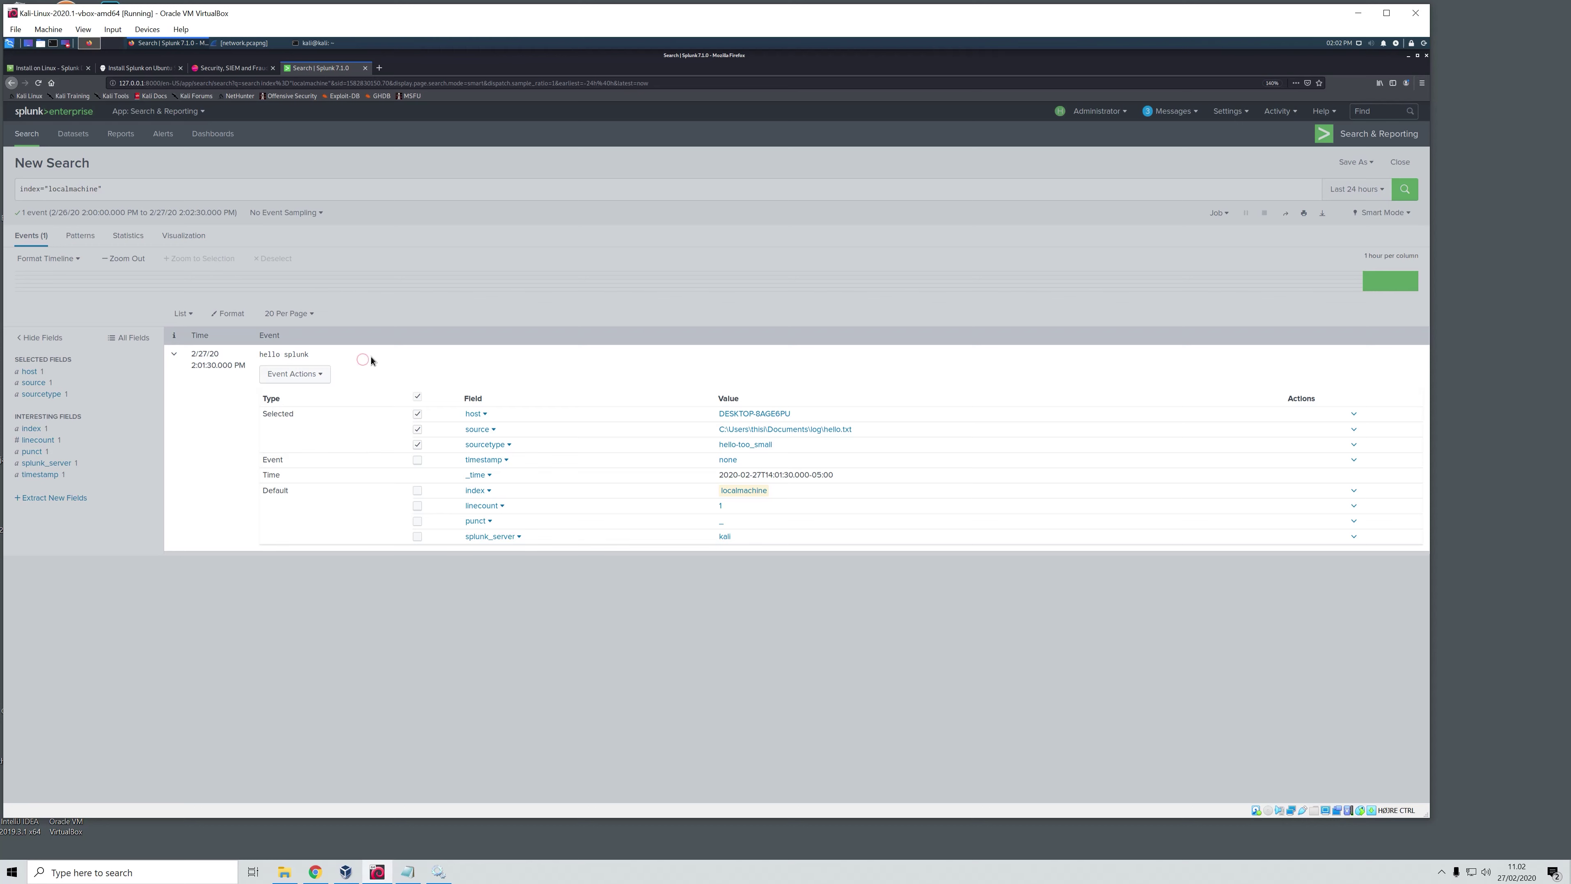